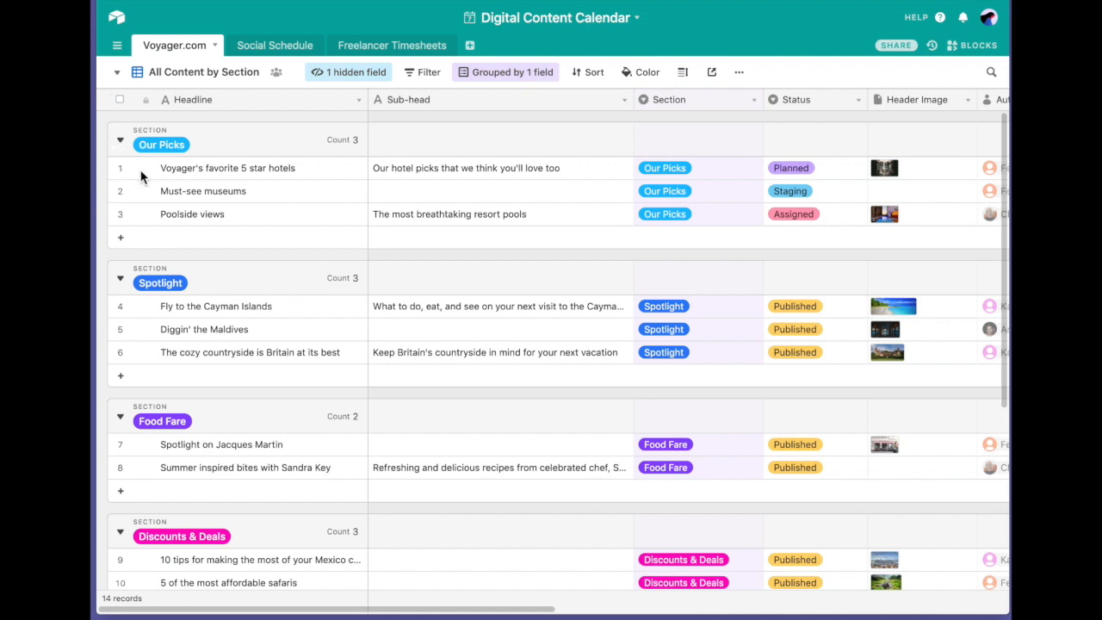
Look through the fields of the All Content by Section view across the full table
scroll(234, 173, "right", 2)
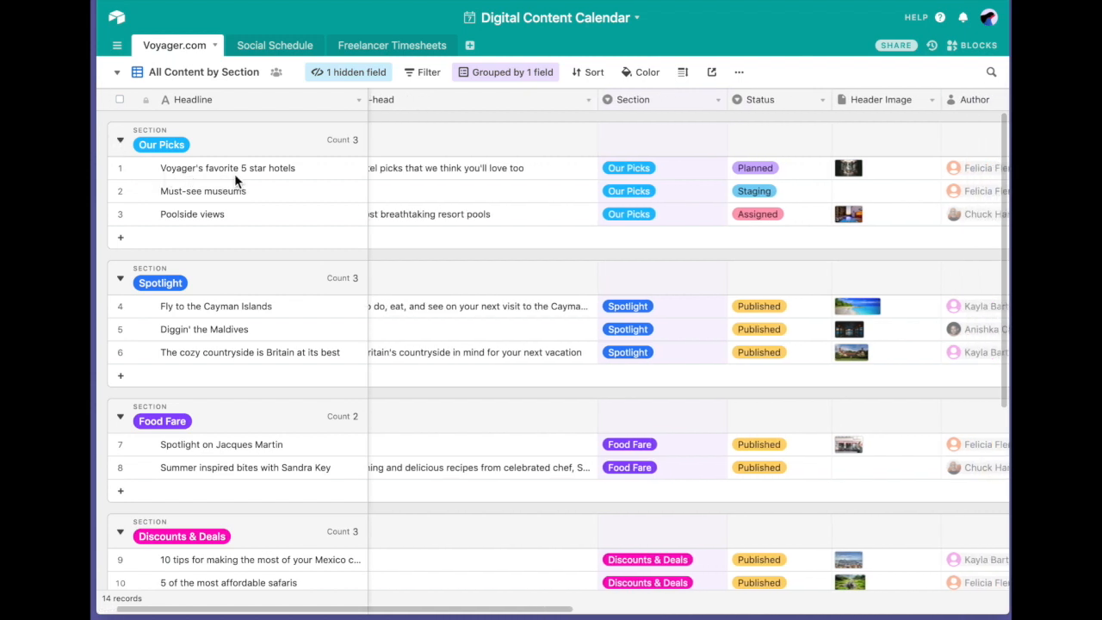
scroll(282, 175, "right", 8)
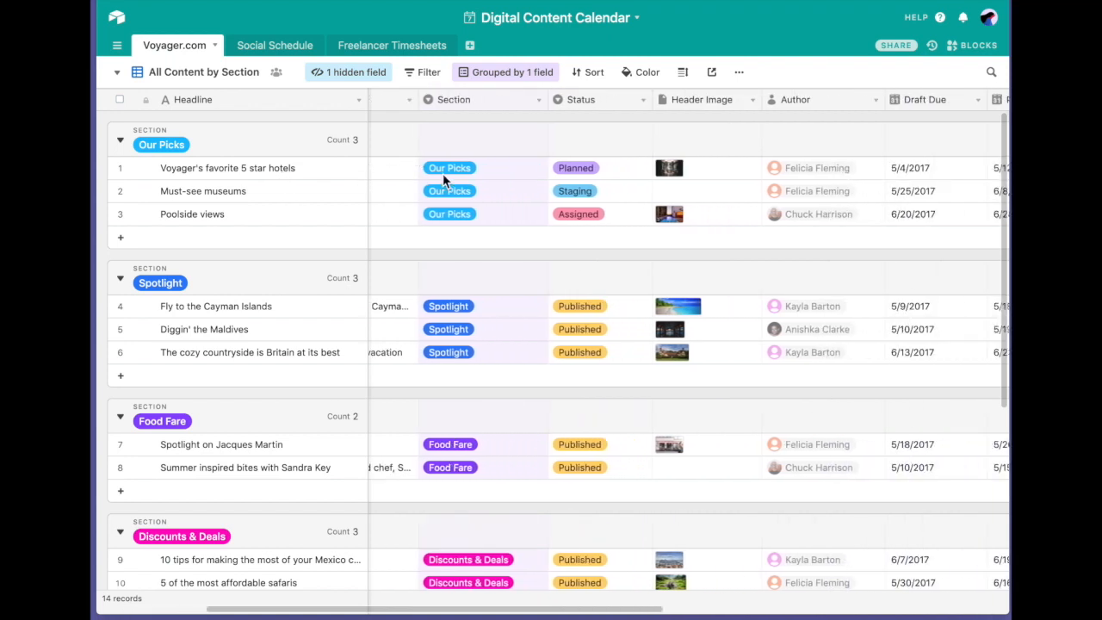
scroll(571, 178, "right", 8)
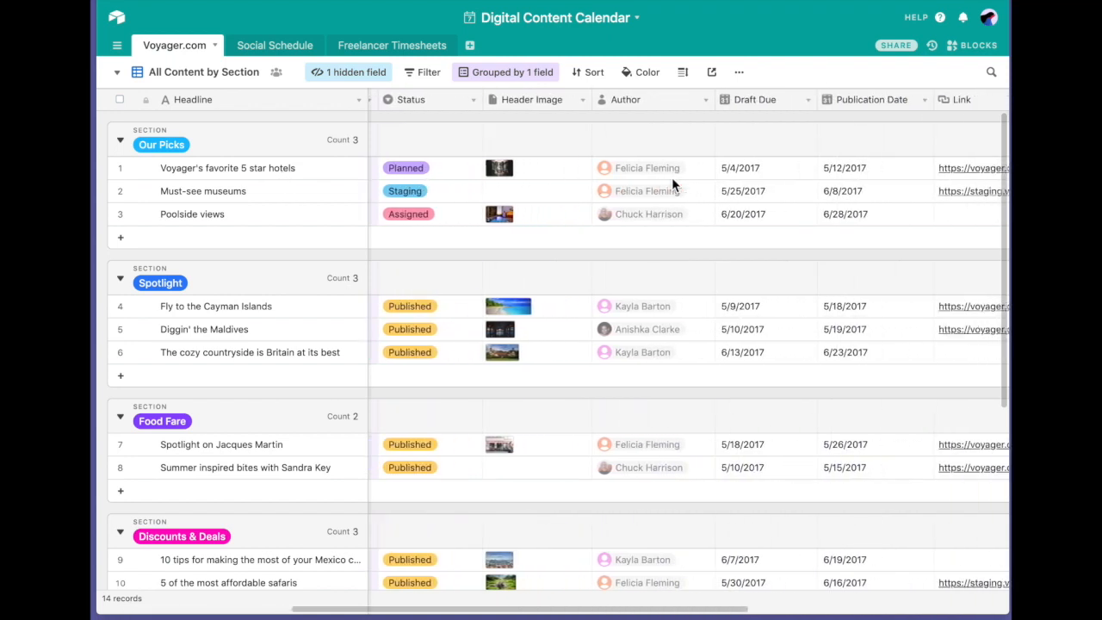
scroll(656, 180, "left", 18)
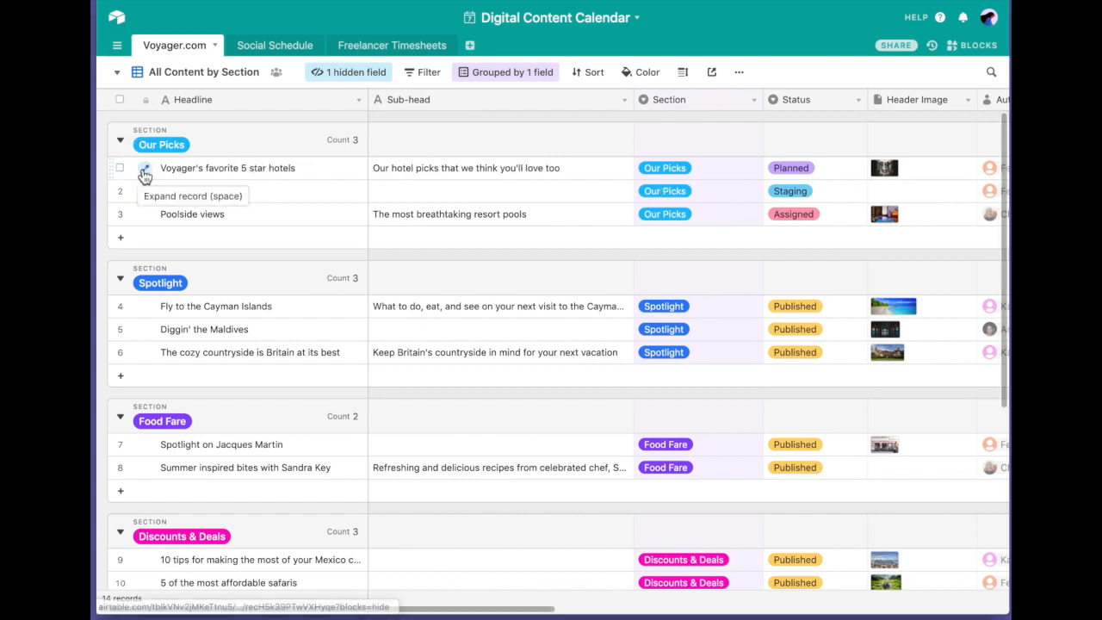
Expand the record "Voyager's favorite 5 star hotels", review all of its fields and linked social posts, and close it
left_click(145, 170)
scroll(441, 267, "down", 2)
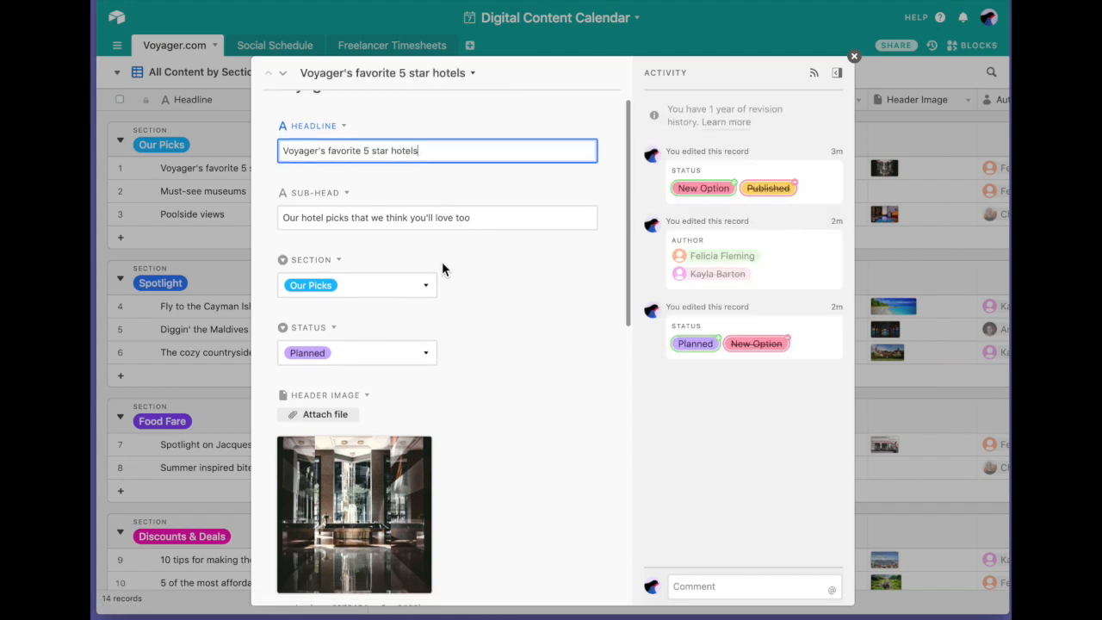
scroll(442, 268, "down", 8)
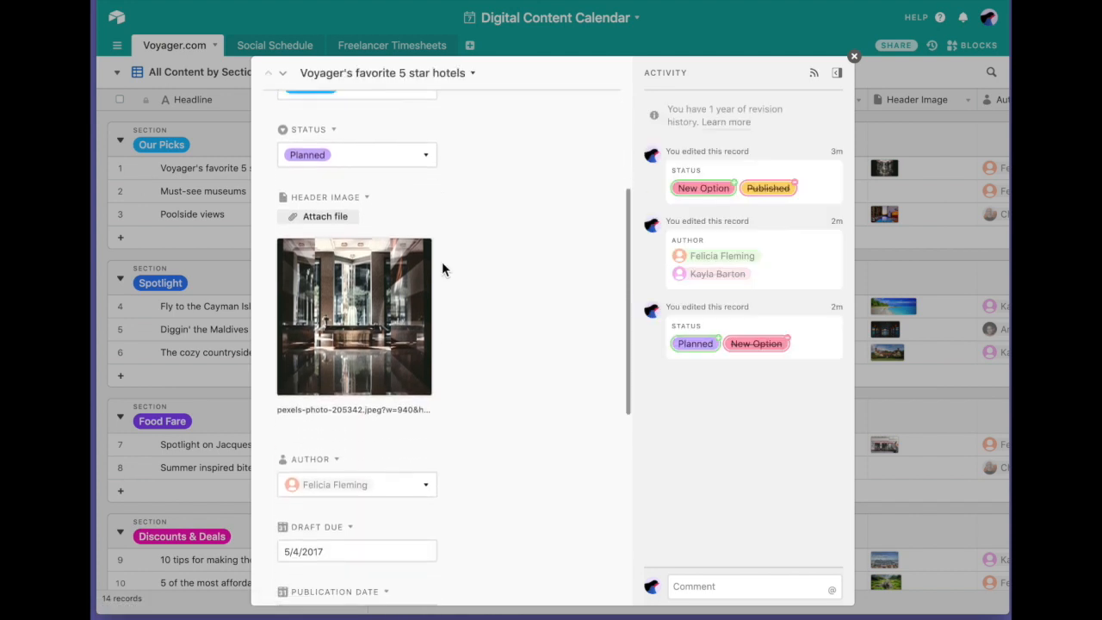
scroll(441, 261, "down", 6)
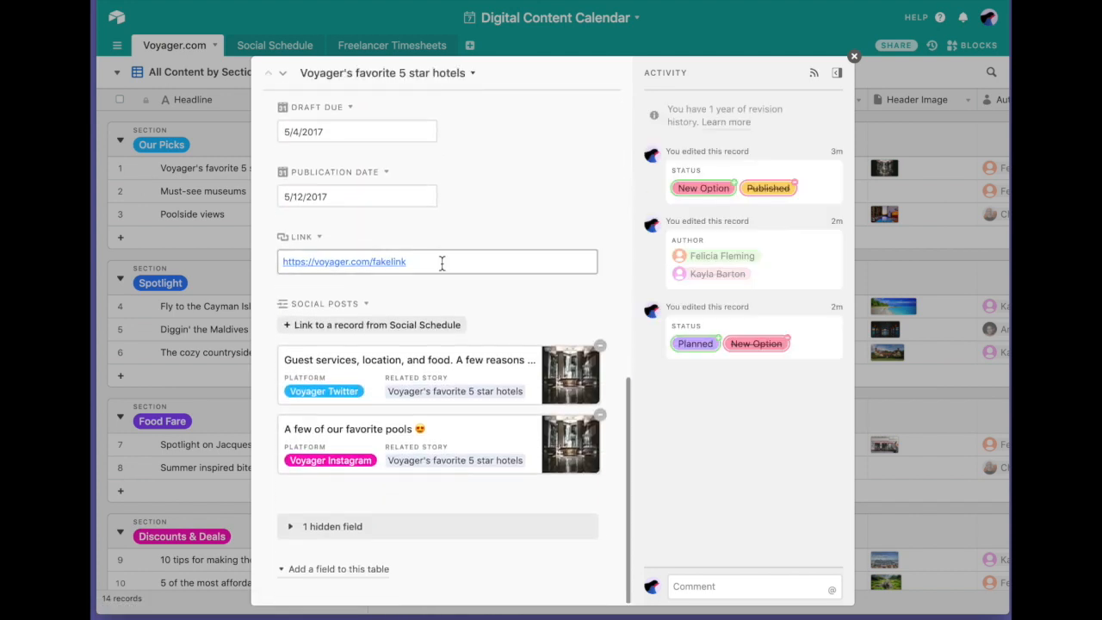
scroll(484, 209, "up", 13)
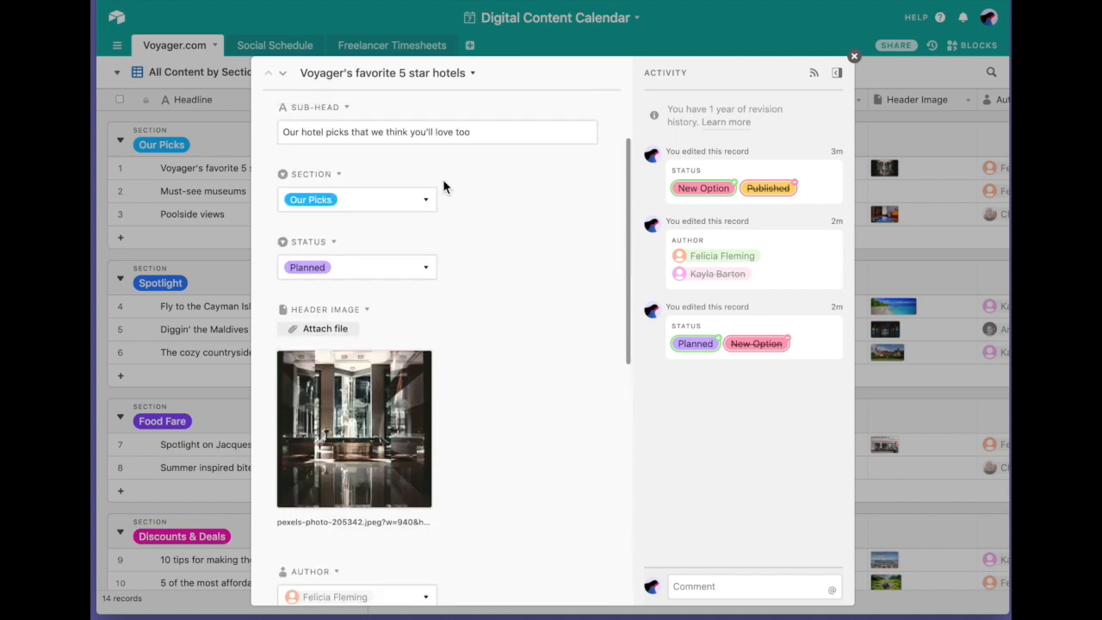
scroll(339, 214, "up", 3)
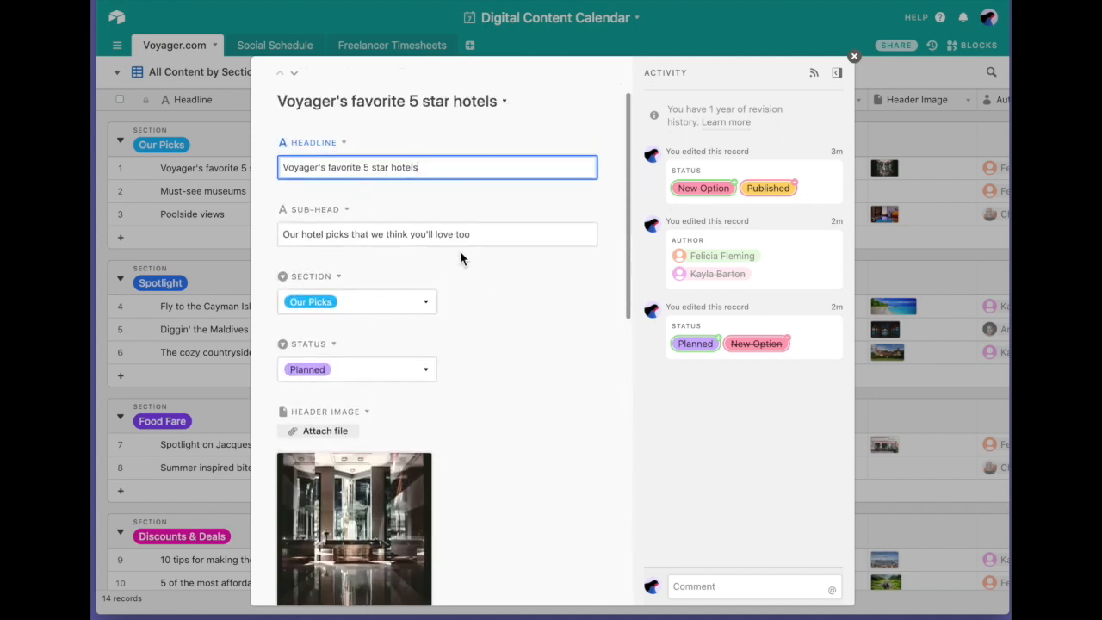
left_click(854, 58)
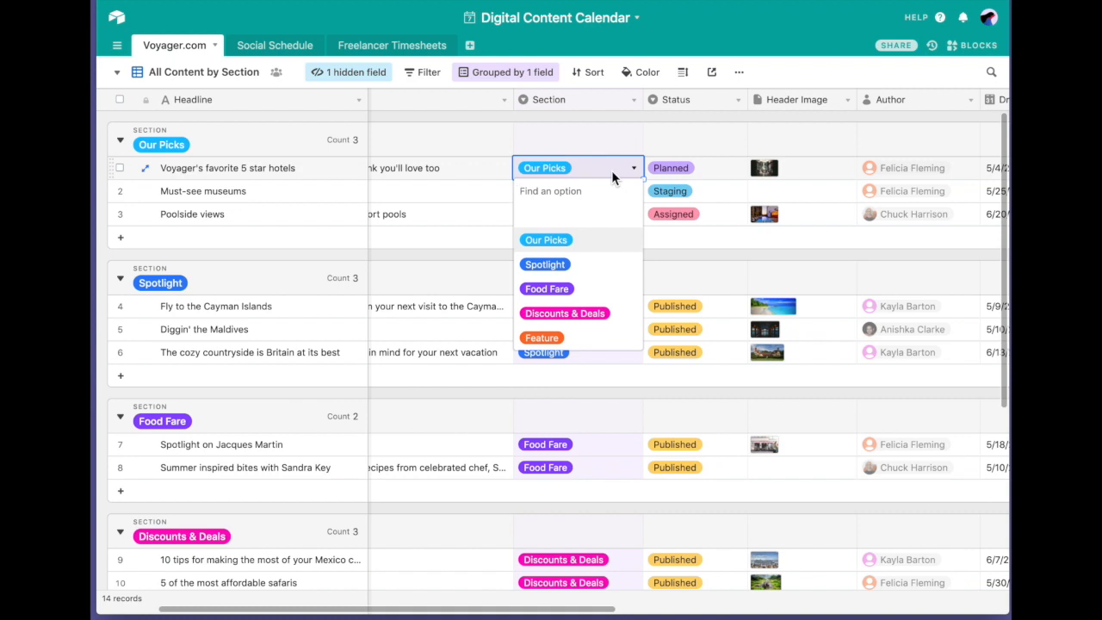
Assign the record "Voyager's favorite 5 star hotels" to a newly created Section option named "New Section"
type("N")
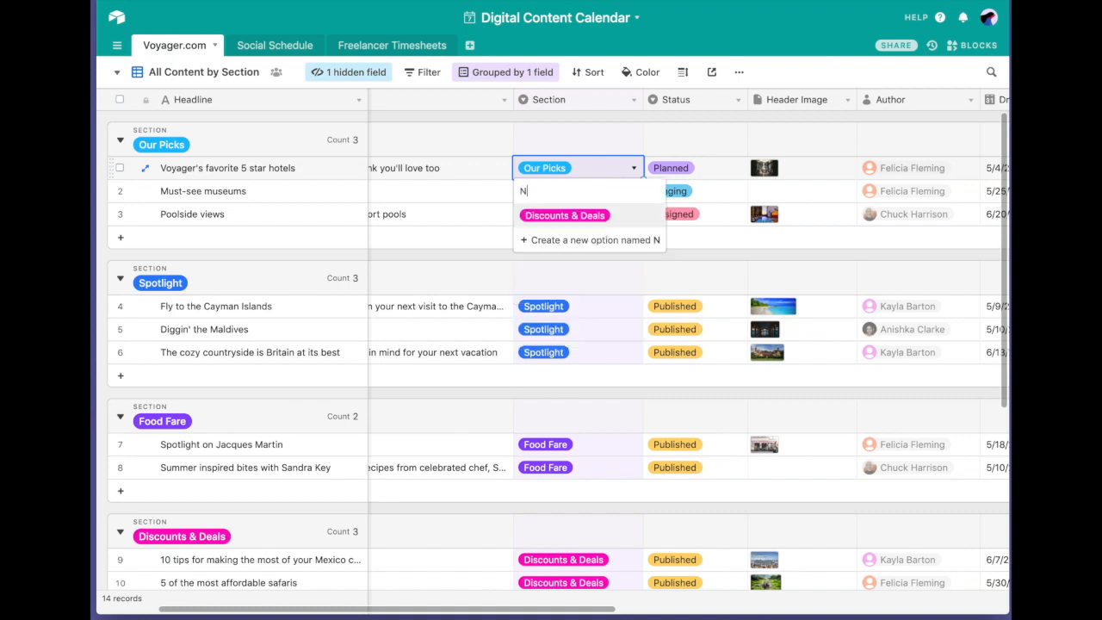
type("ew Section")
left_click(578, 215)
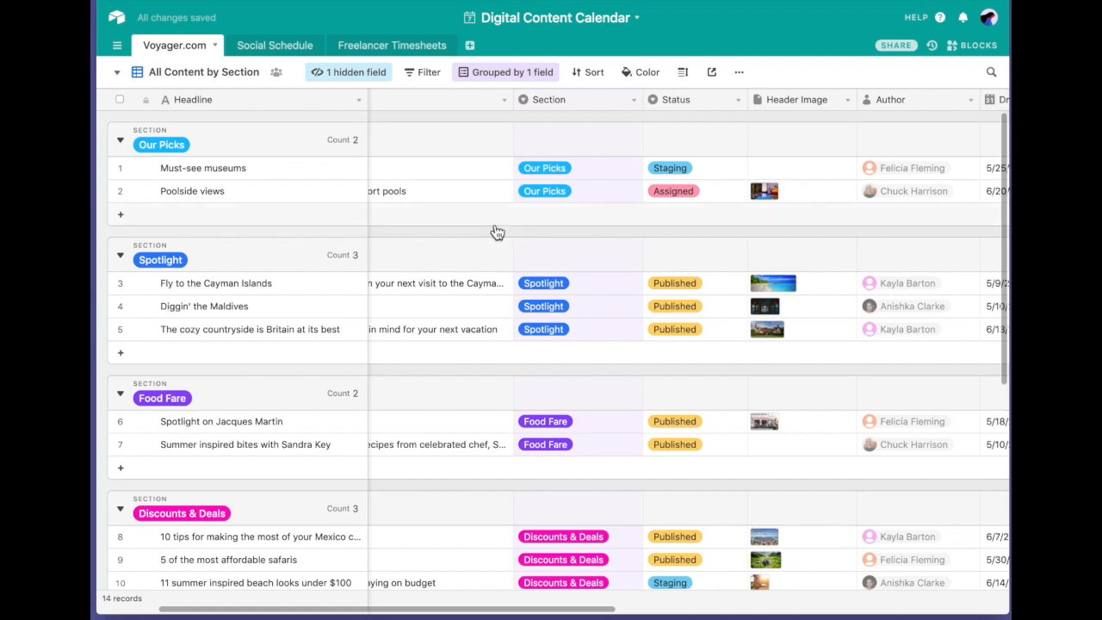
scroll(482, 232, "down", 1)
scroll(476, 225, "down", 8)
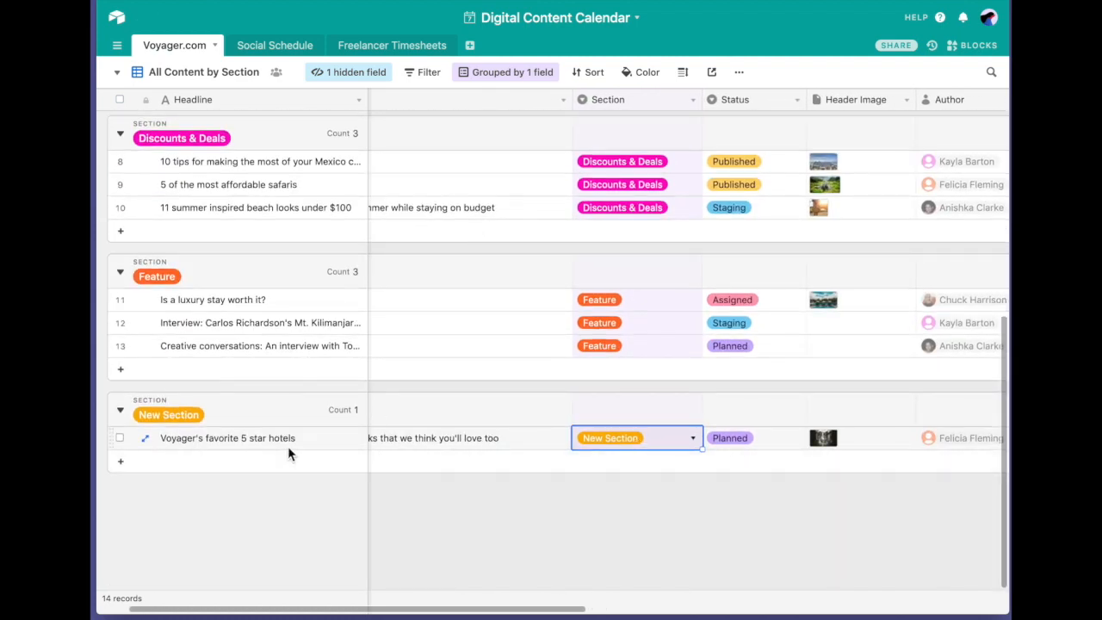
left_click(649, 443)
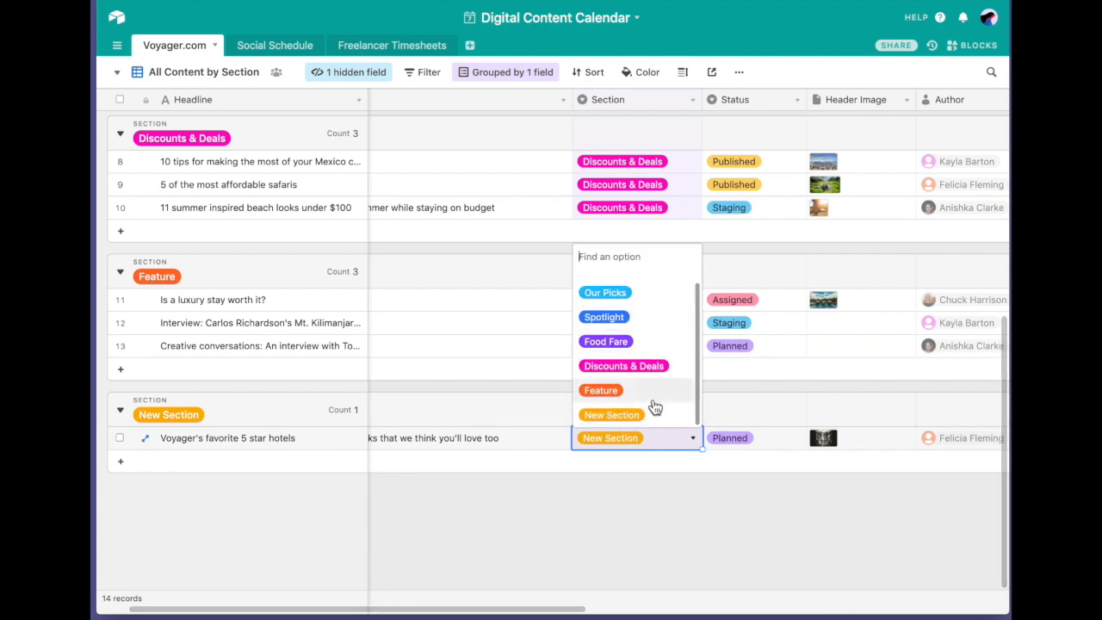
left_click(624, 508)
Open the collaborator choices in the Author cell of the "Must-see museums" record
scroll(623, 512, "right", 5)
scroll(623, 512, "up", 1)
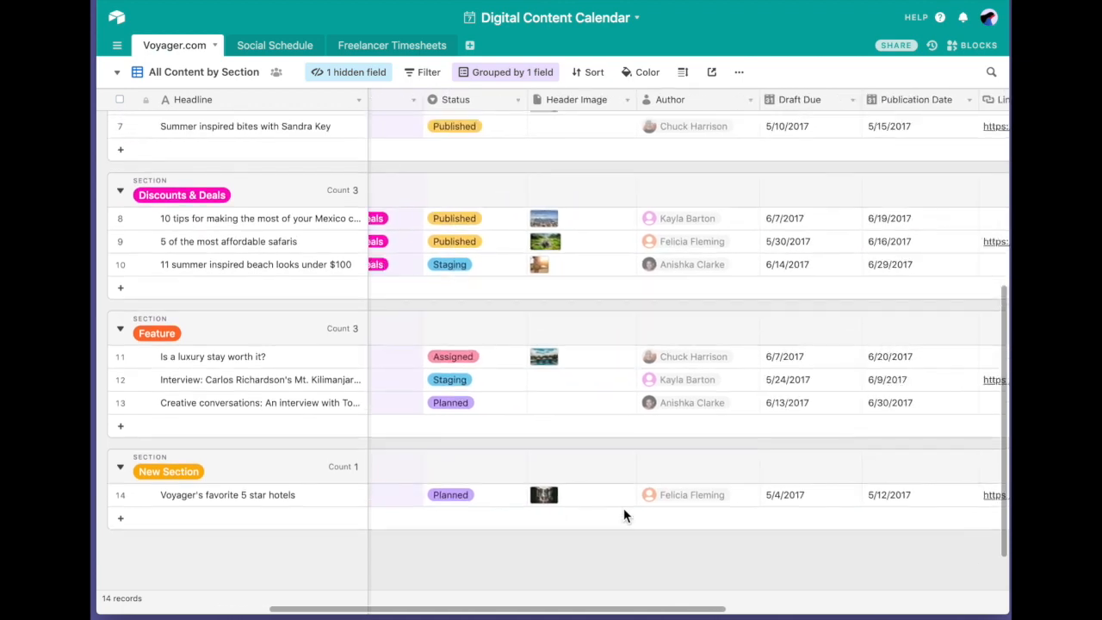
scroll(674, 292, "up", 10)
scroll(674, 292, "right", 1)
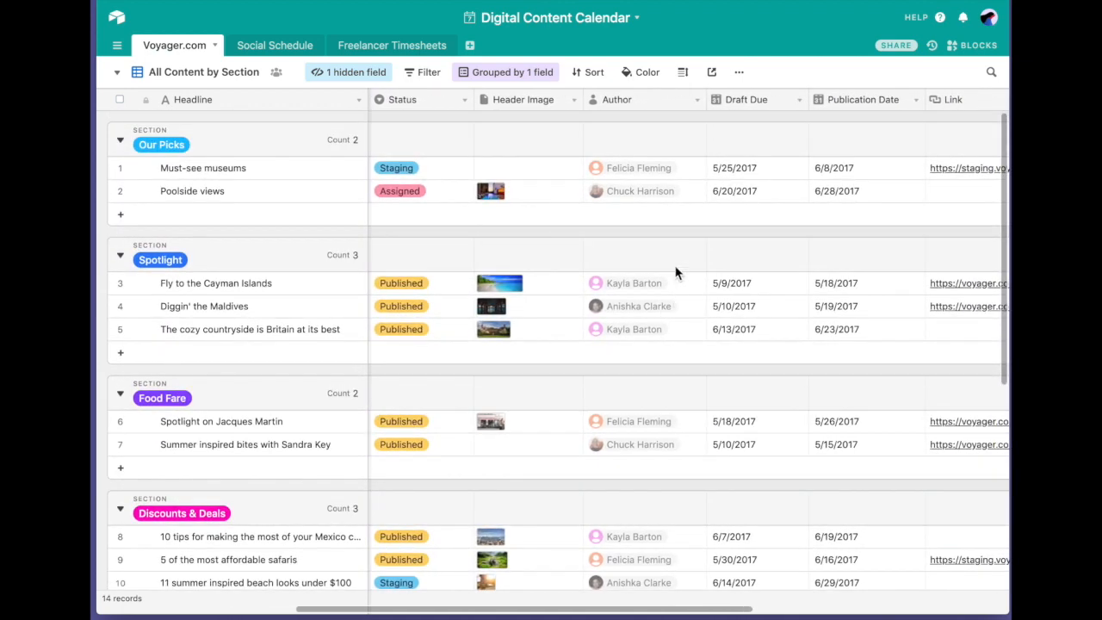
double_click(662, 176)
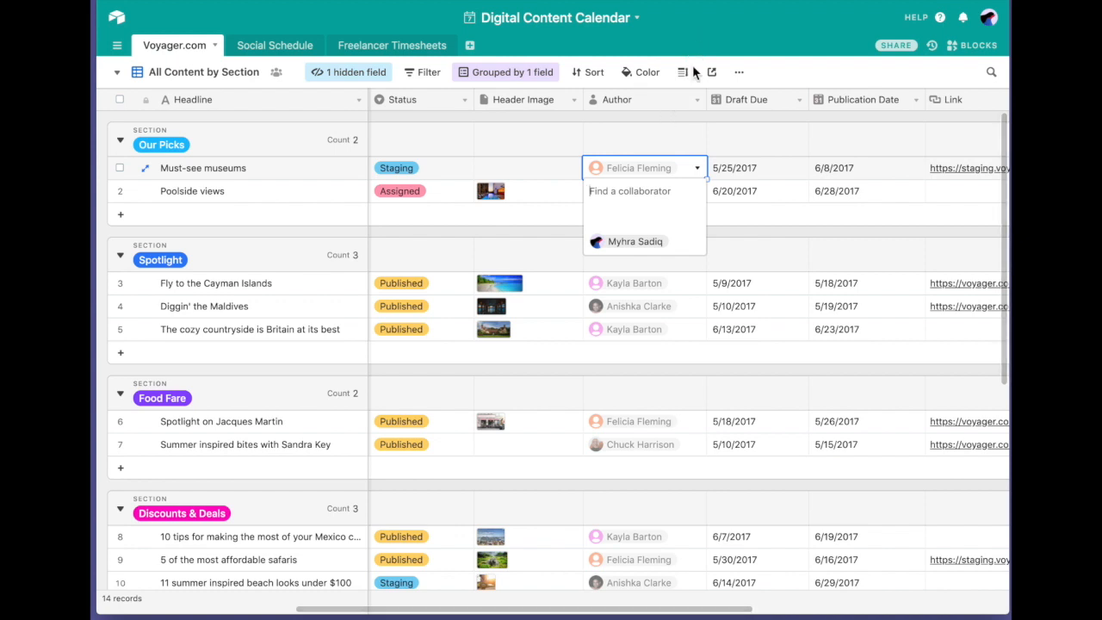
Examine the field types available for the Author field and leave its settings without changing them
double_click(657, 100)
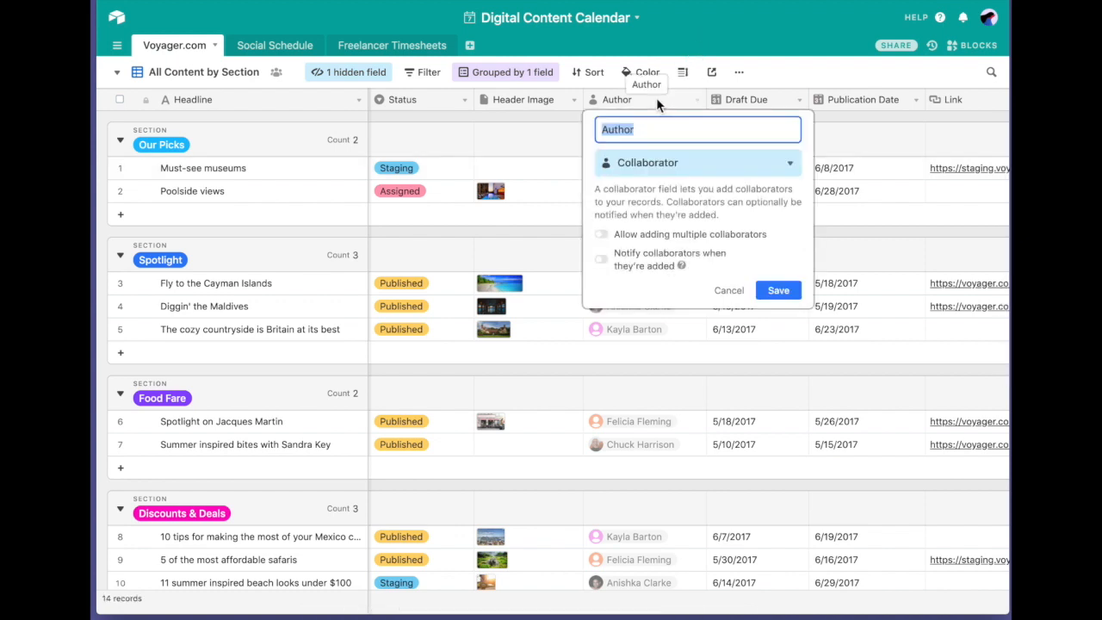
left_click(736, 172)
scroll(731, 222, "down", 1)
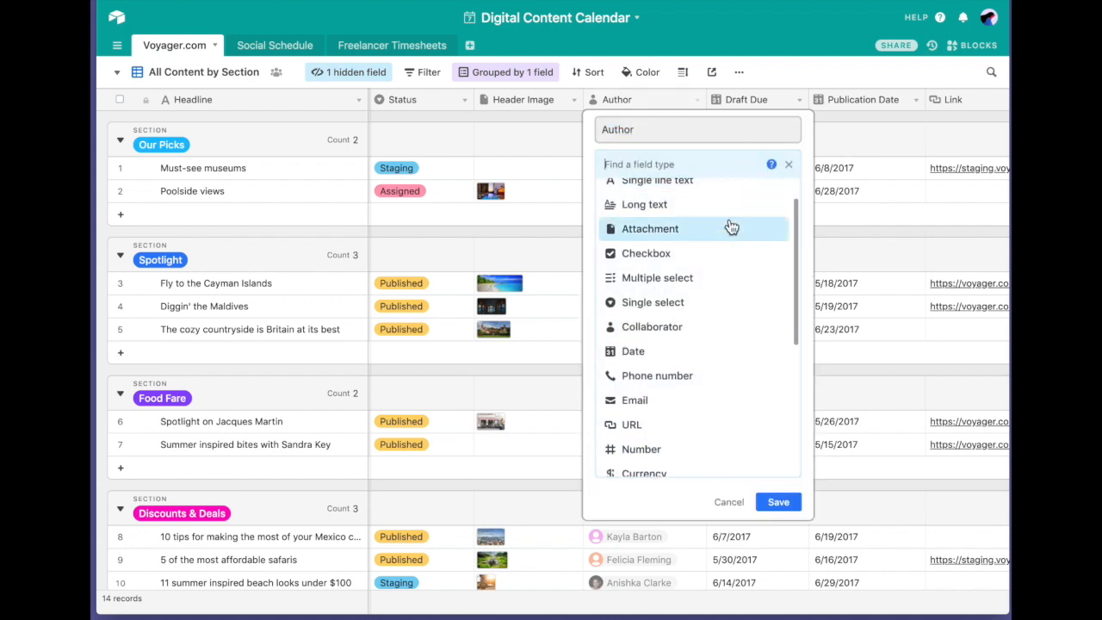
scroll(731, 226, "down", 2)
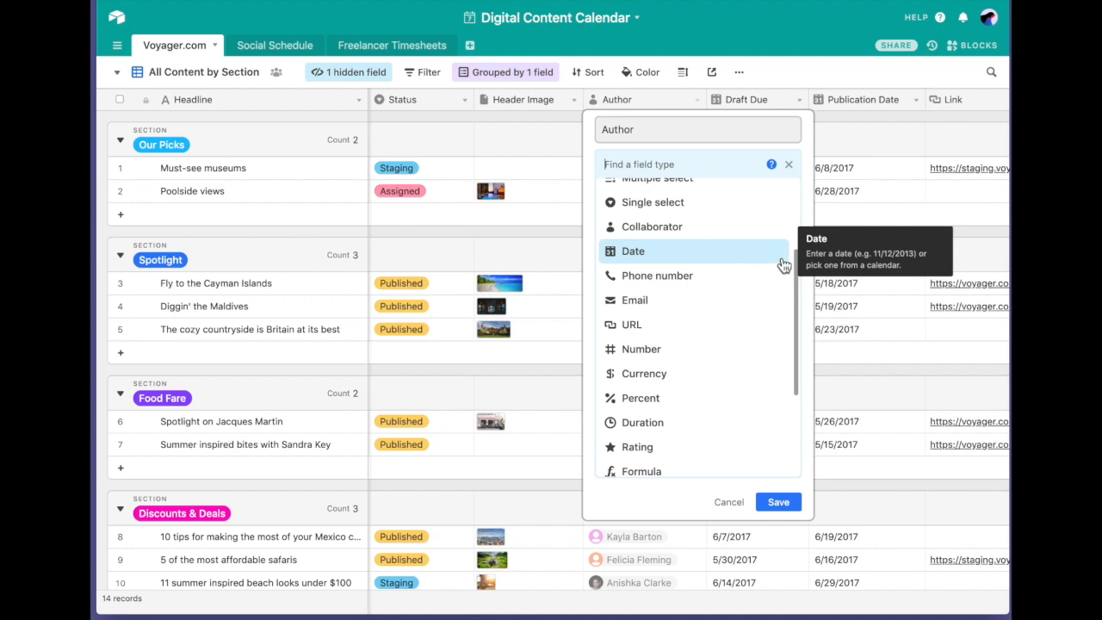
key("Up")
key("Up")
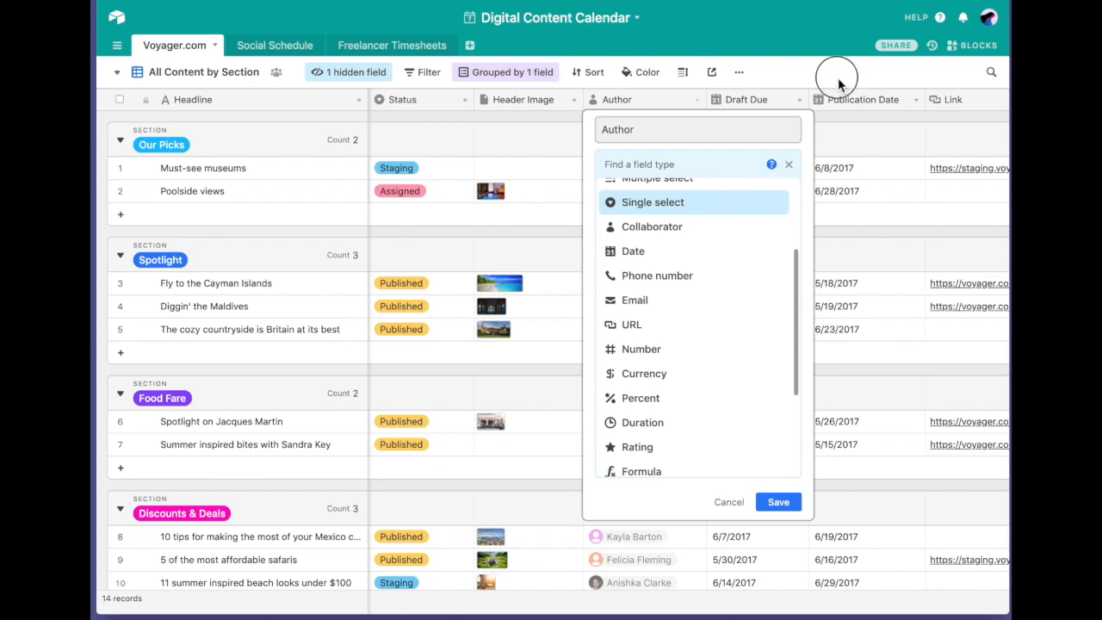
left_click(861, 138)
Add a new single line text field after Social Posts and delete it again
scroll(856, 135, "right", 10)
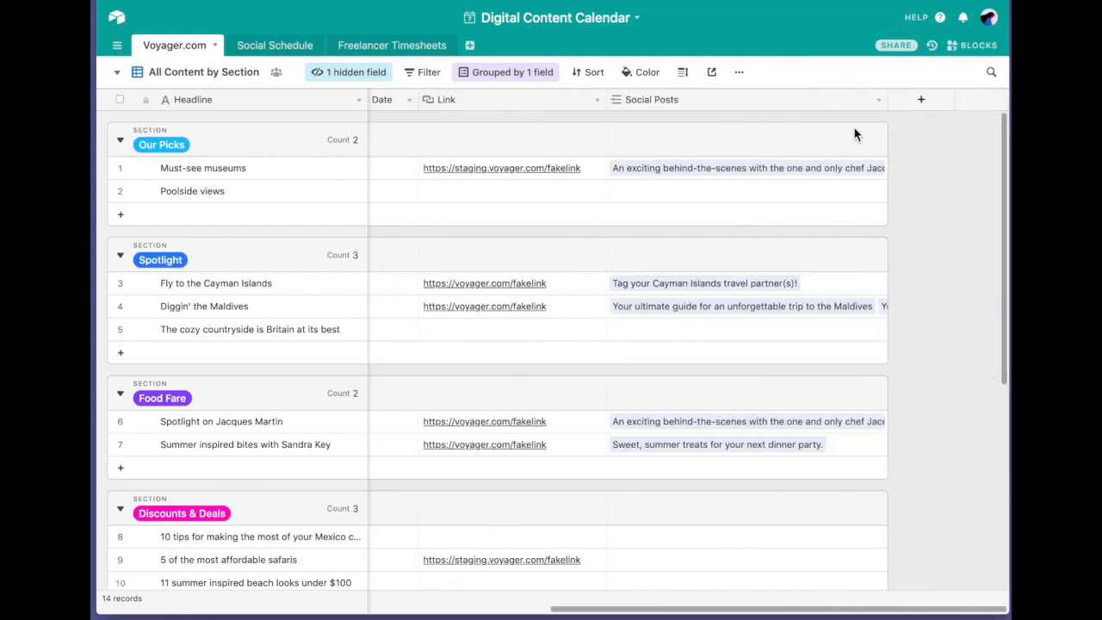
left_click(923, 102)
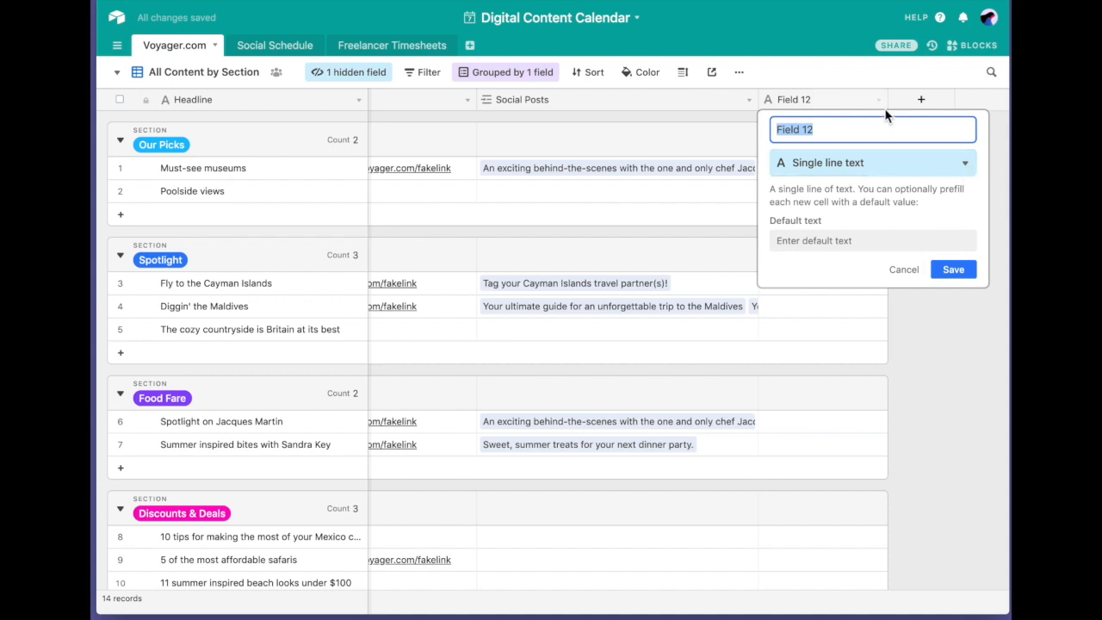
left_click(881, 104)
left_click(869, 88)
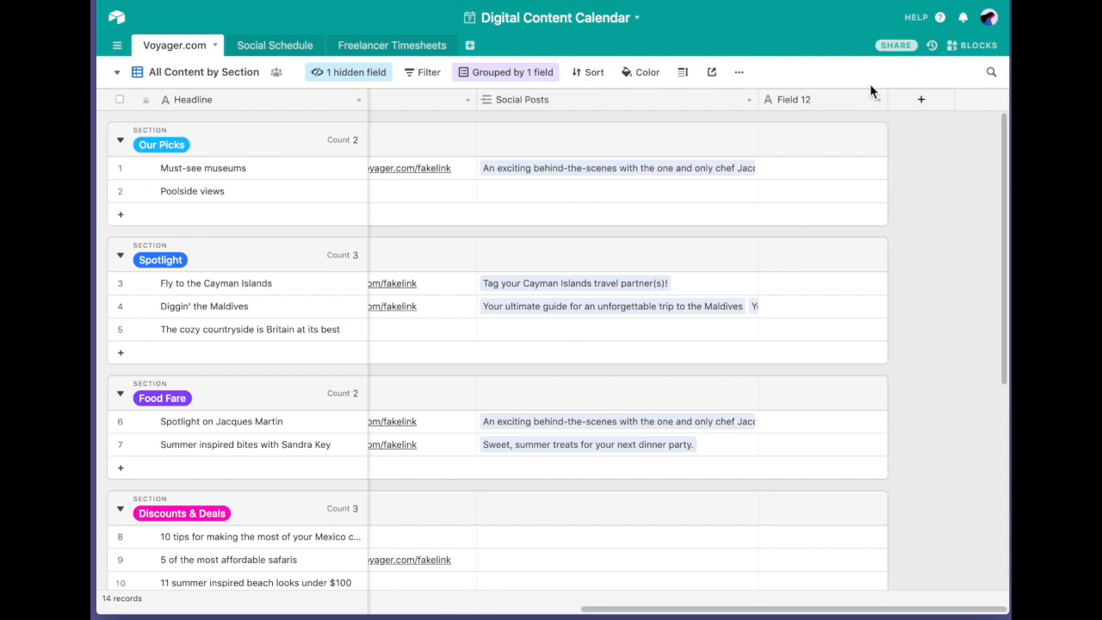
left_click(878, 100)
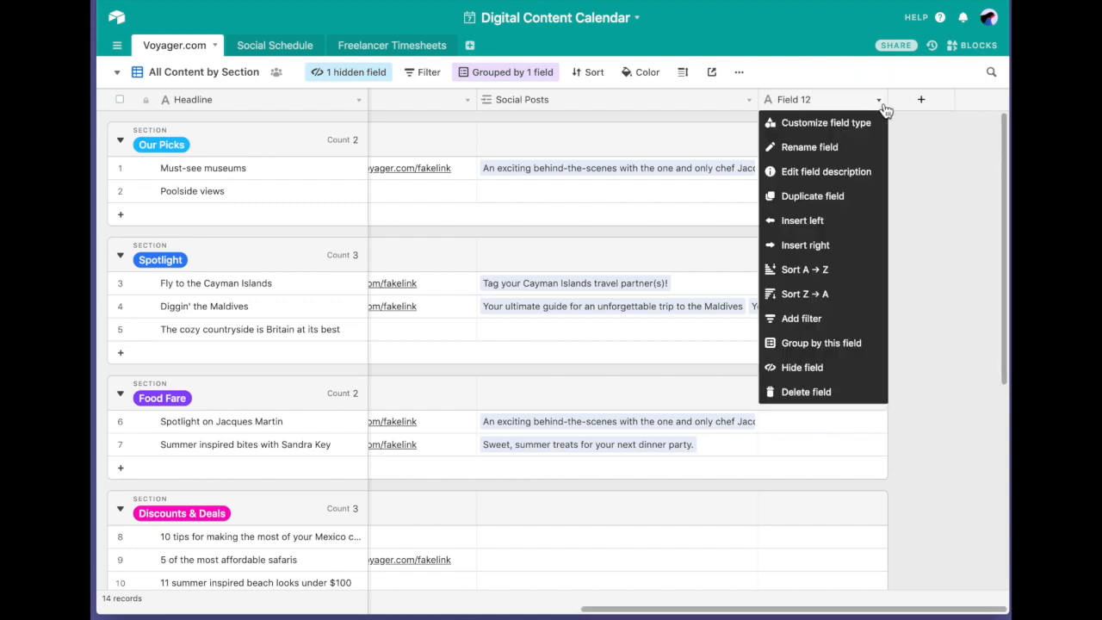
left_click(806, 395)
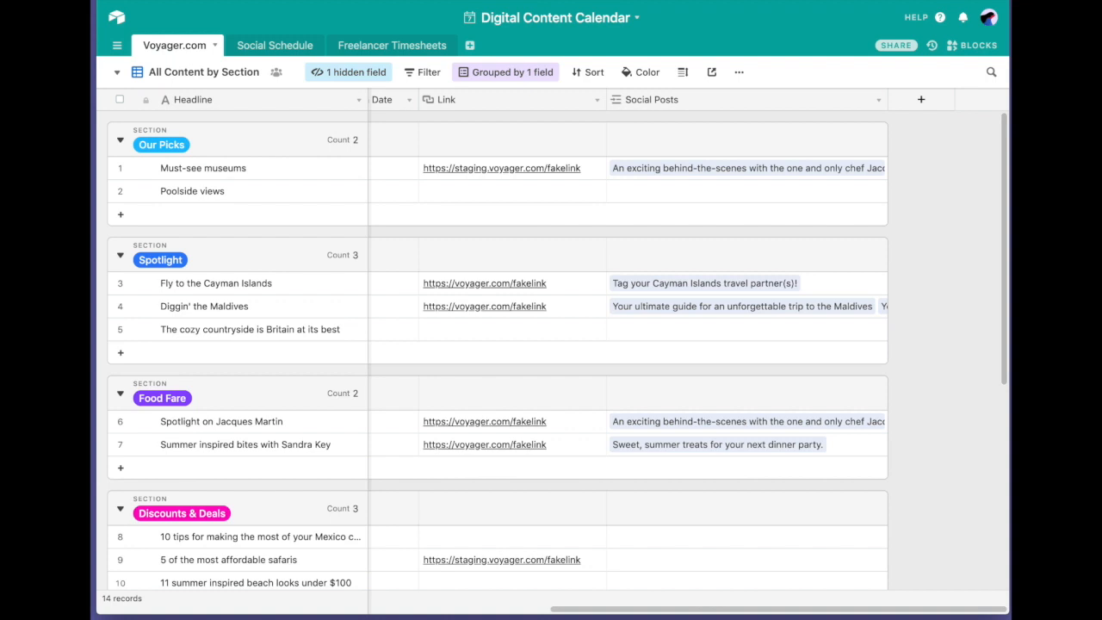
View the social post linked to "Must-see museums", close it and switch to the Social Schedule table
left_click(652, 168)
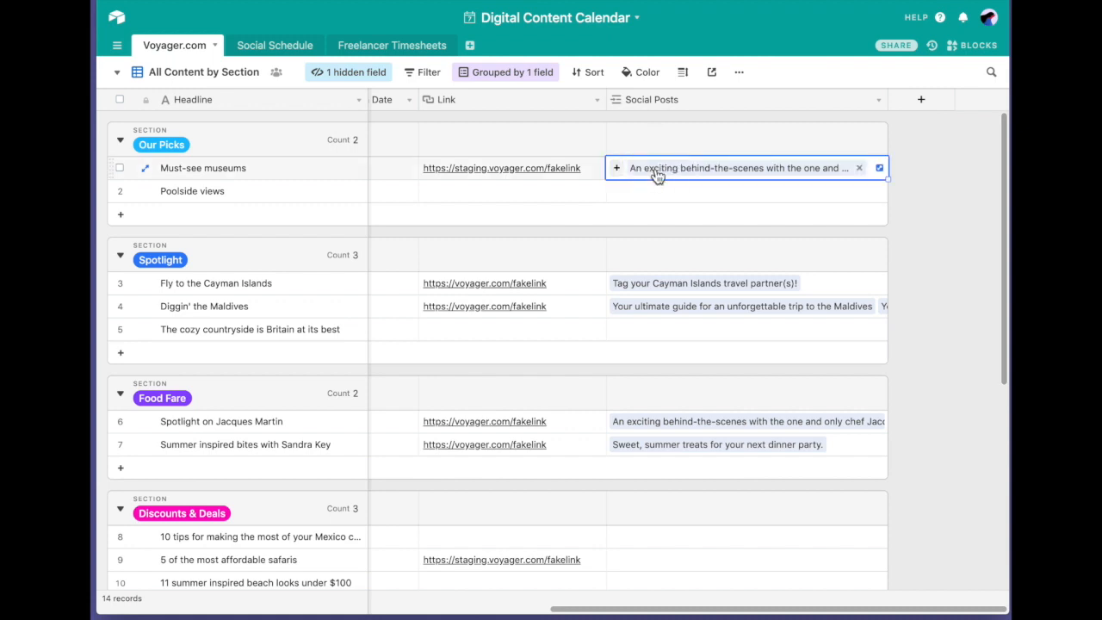
left_click(655, 169)
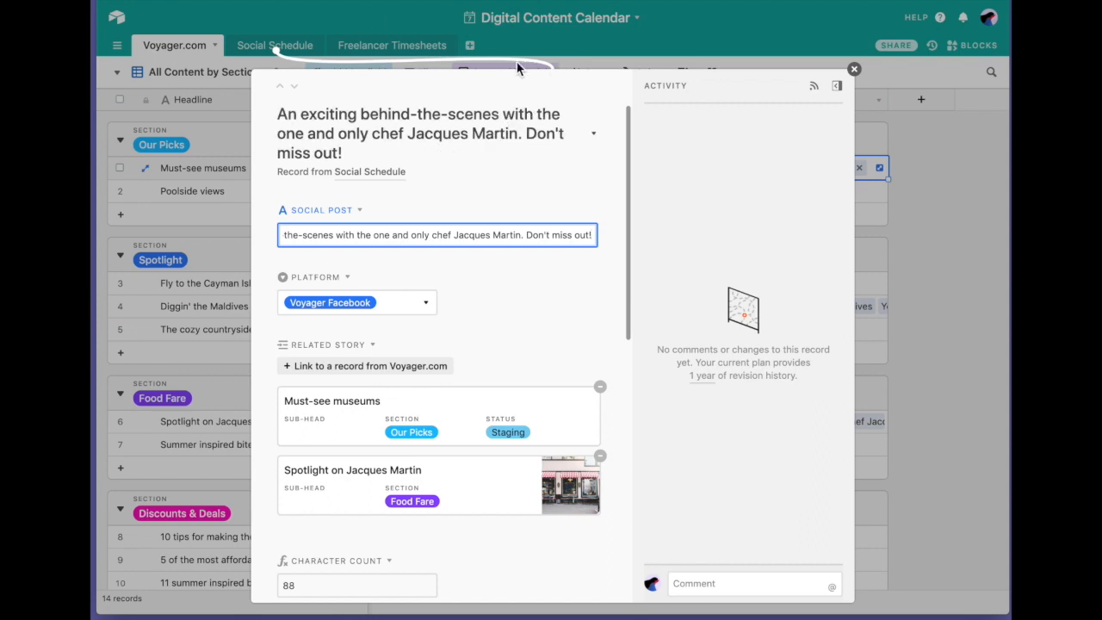
left_click(285, 45)
left_click(284, 45)
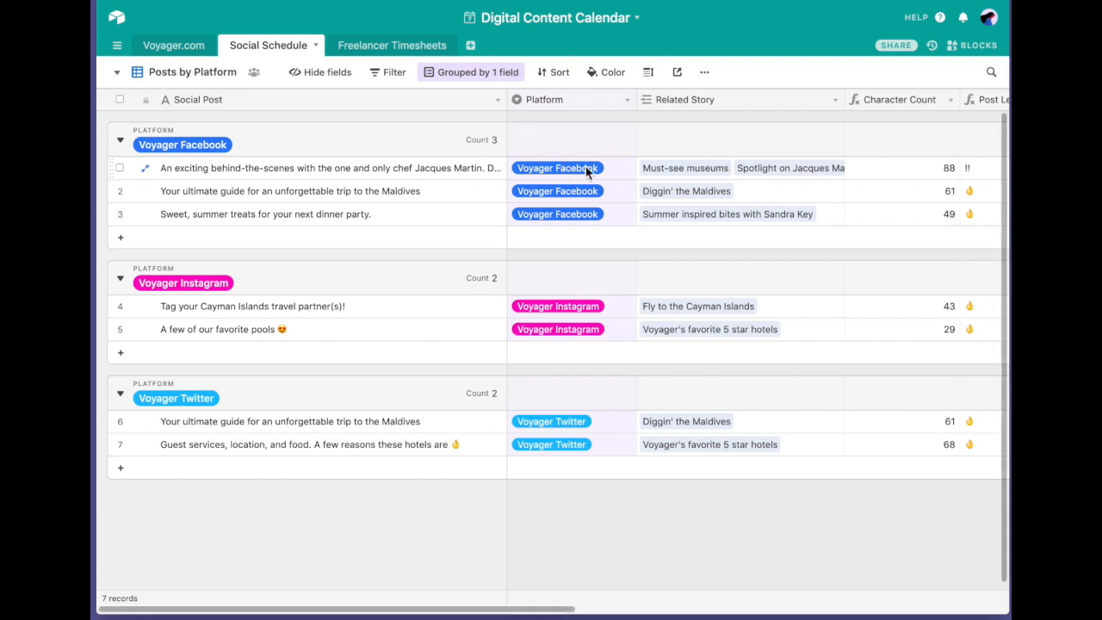
Change the headline of the linked story "Diggin' the Maldives" to "Digging the Maldives" and return to the Voyager.com table
left_click(686, 193)
left_click(686, 193)
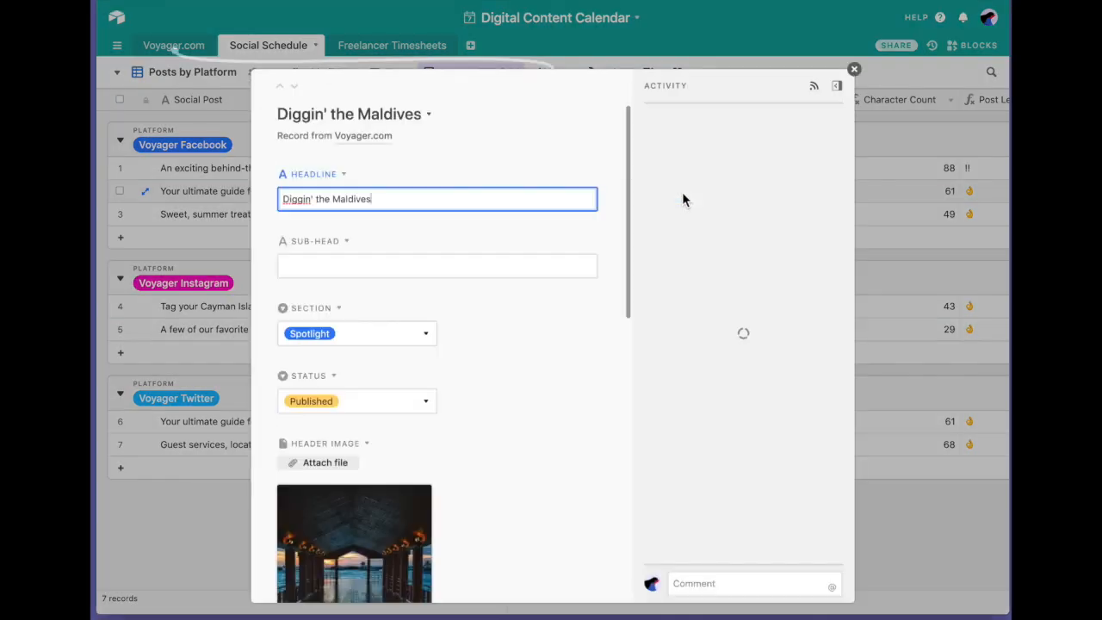
left_click(315, 199)
type("=")
key("BackSpace")
key("BackSpace")
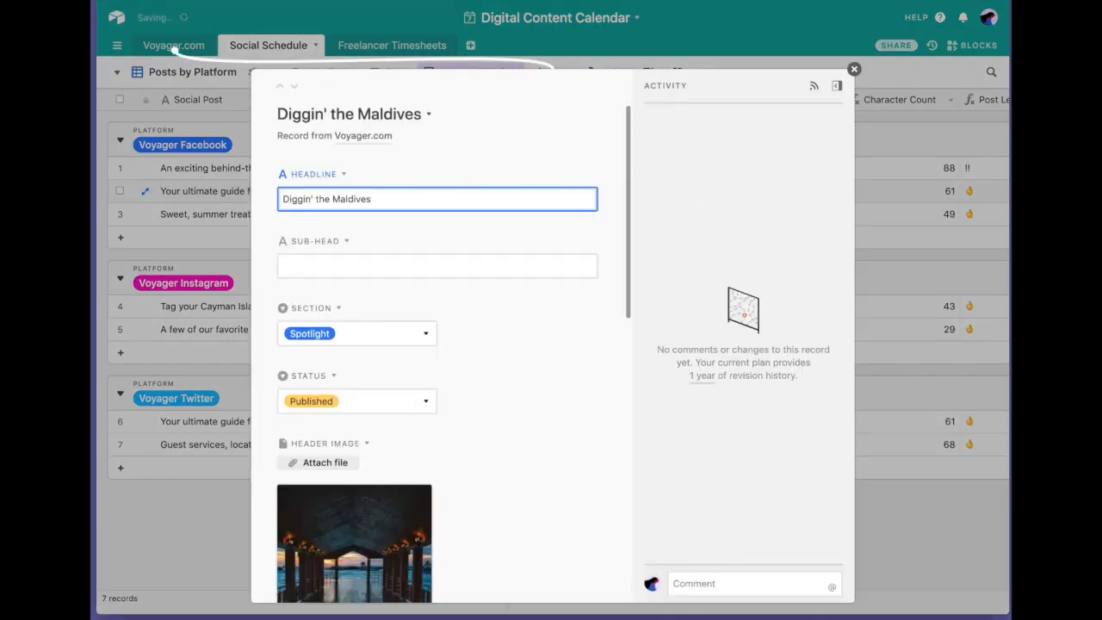
type("g")
left_click(798, 50)
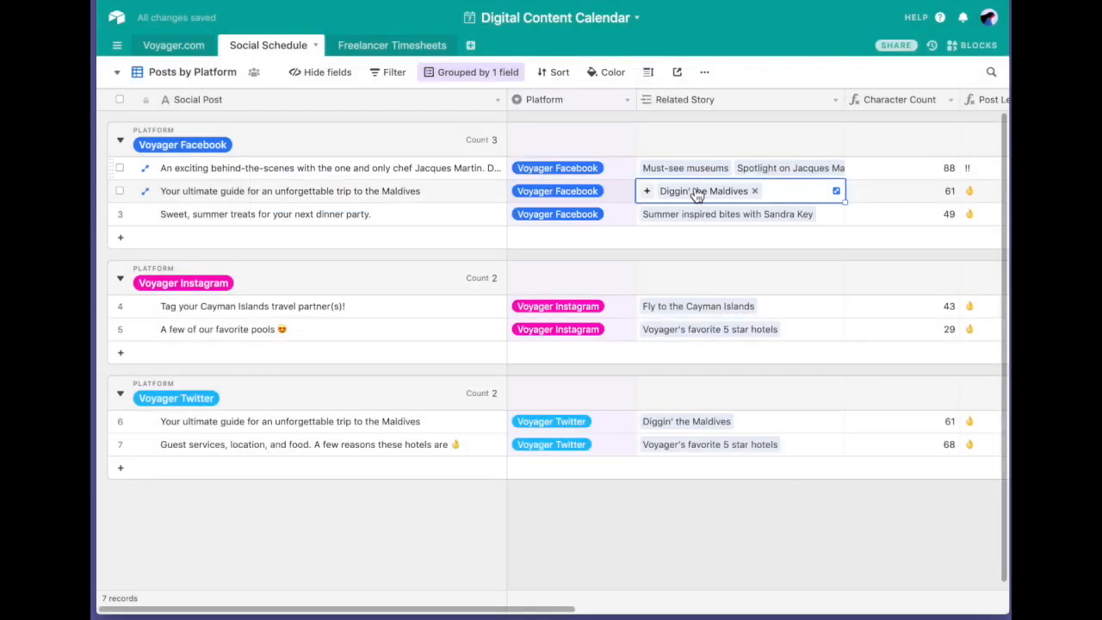
left_click(695, 193)
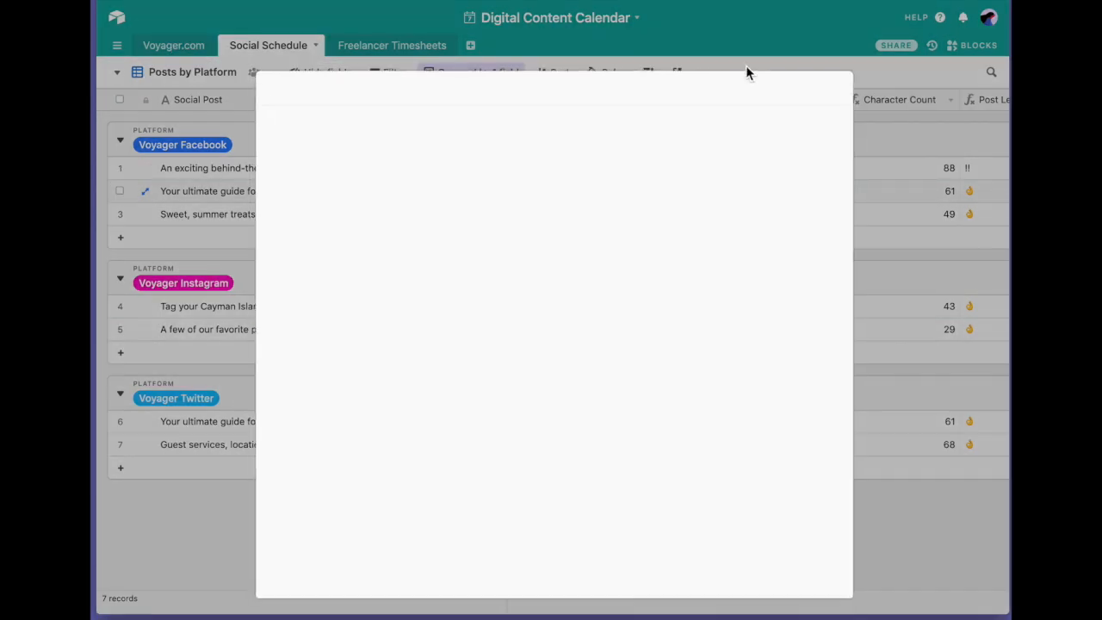
left_click(854, 70)
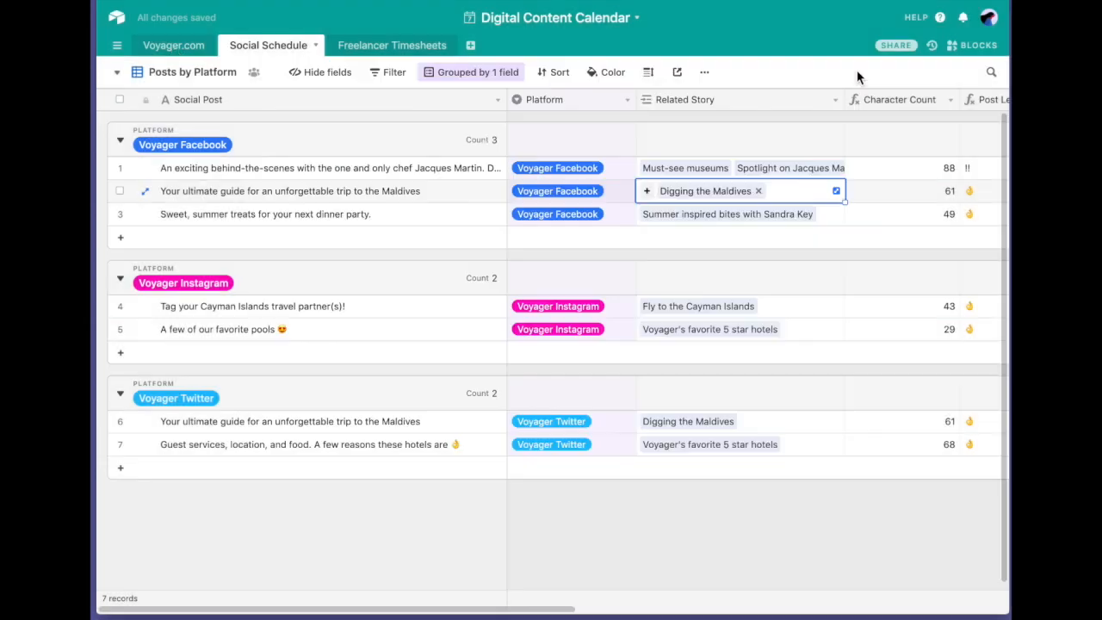
left_click(187, 48)
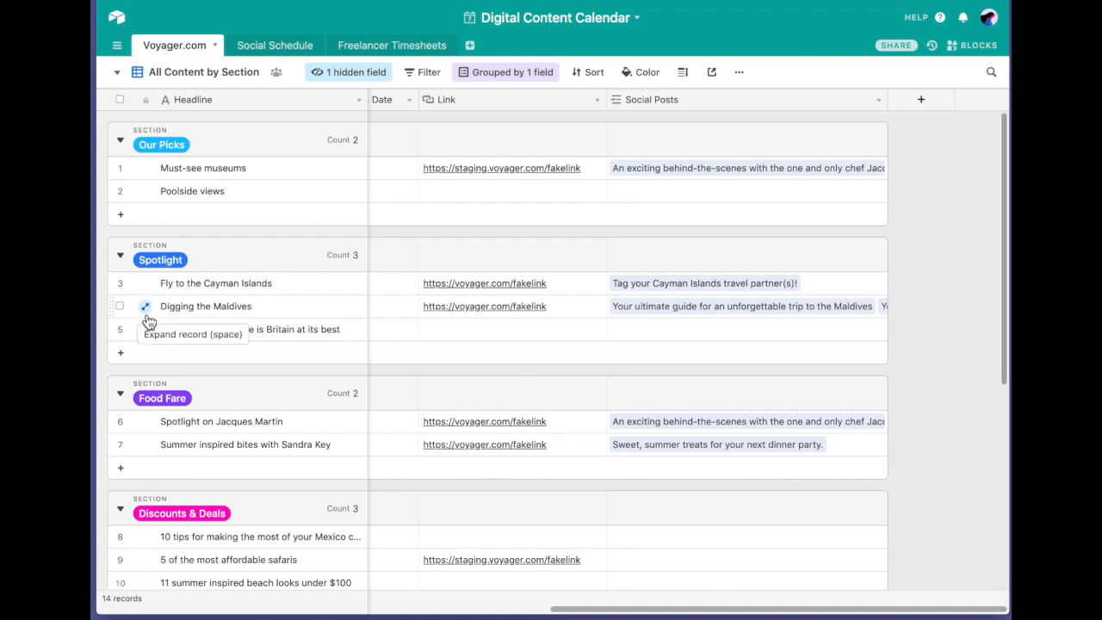
View the full record and revision history of "Digging the Maldives", close it and return to the first fields
left_click(144, 306)
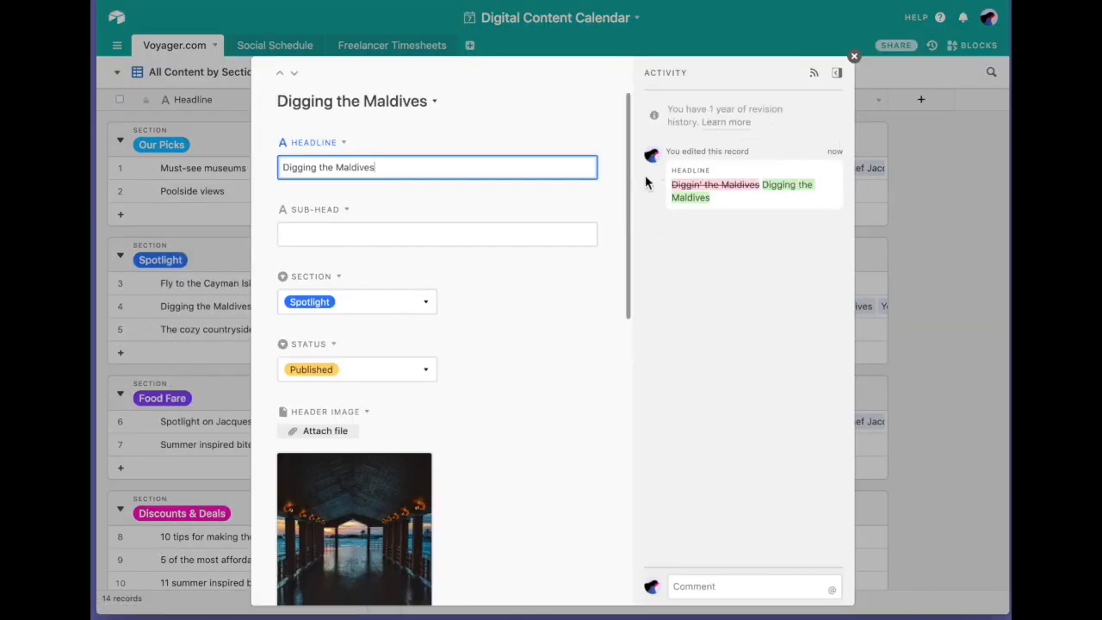
left_click(854, 57)
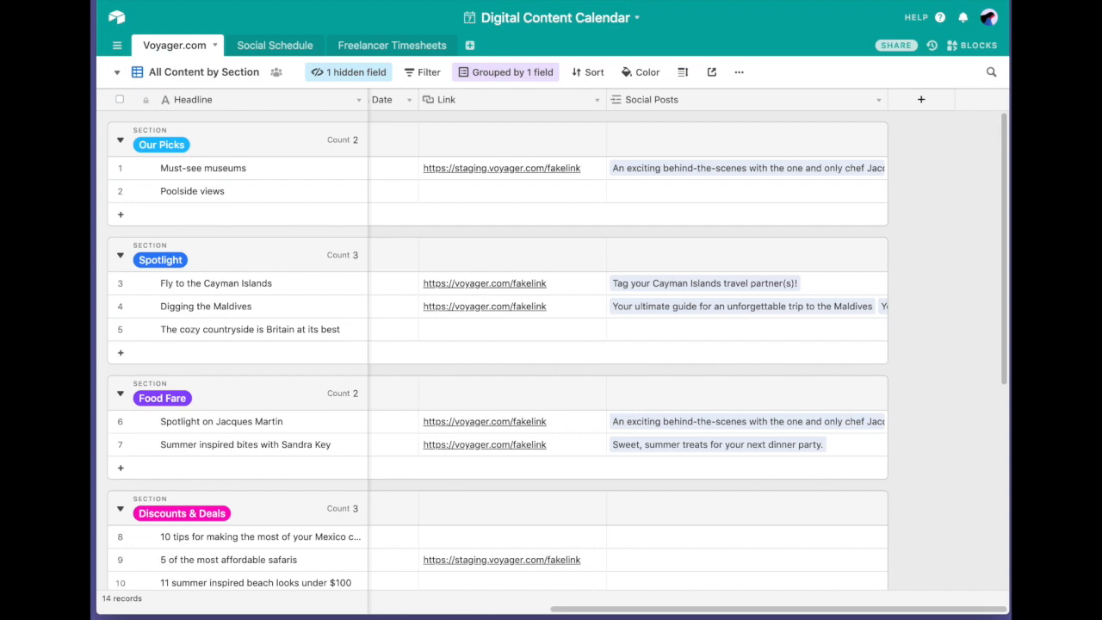
scroll(406, 158, "left", 10)
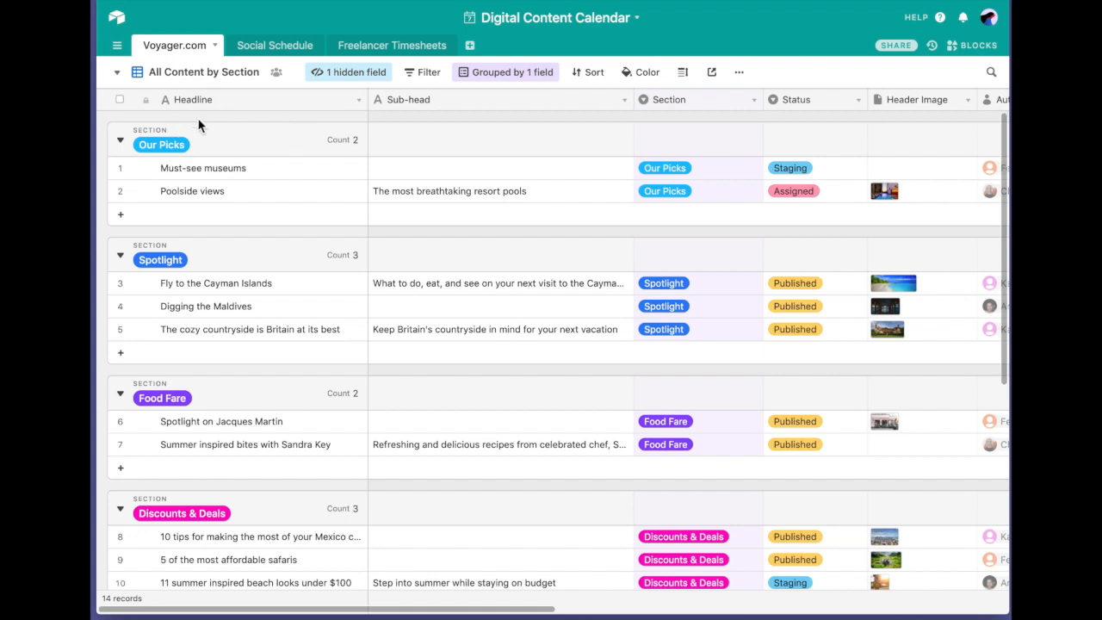
Group the All Content by Section records by Status instead of Section and switch the grouping to Author
left_click(554, 84)
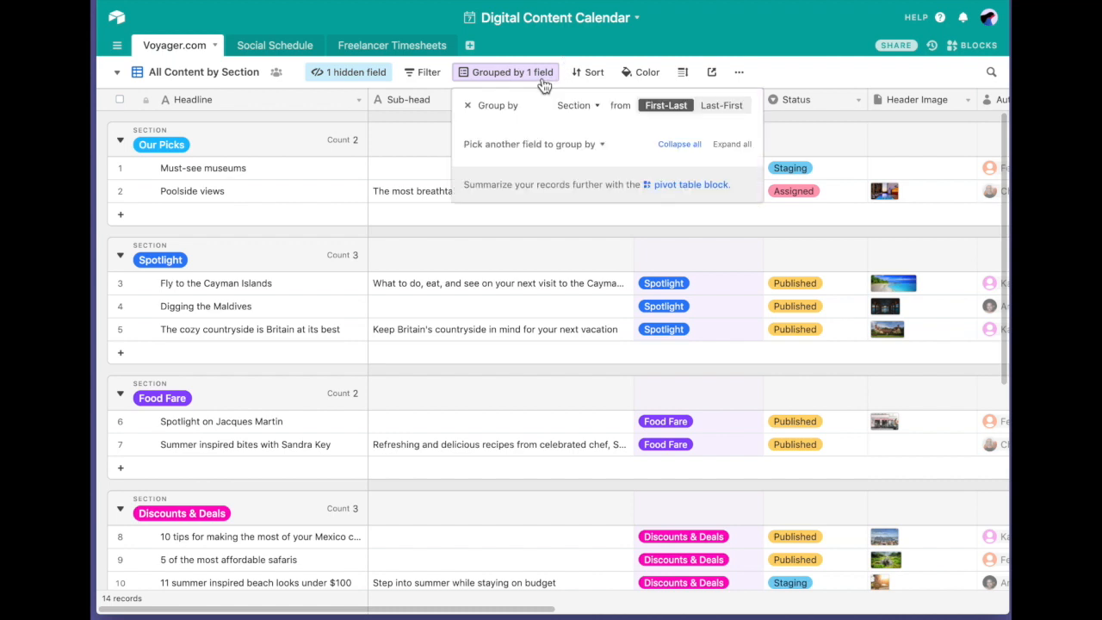
left_click(575, 112)
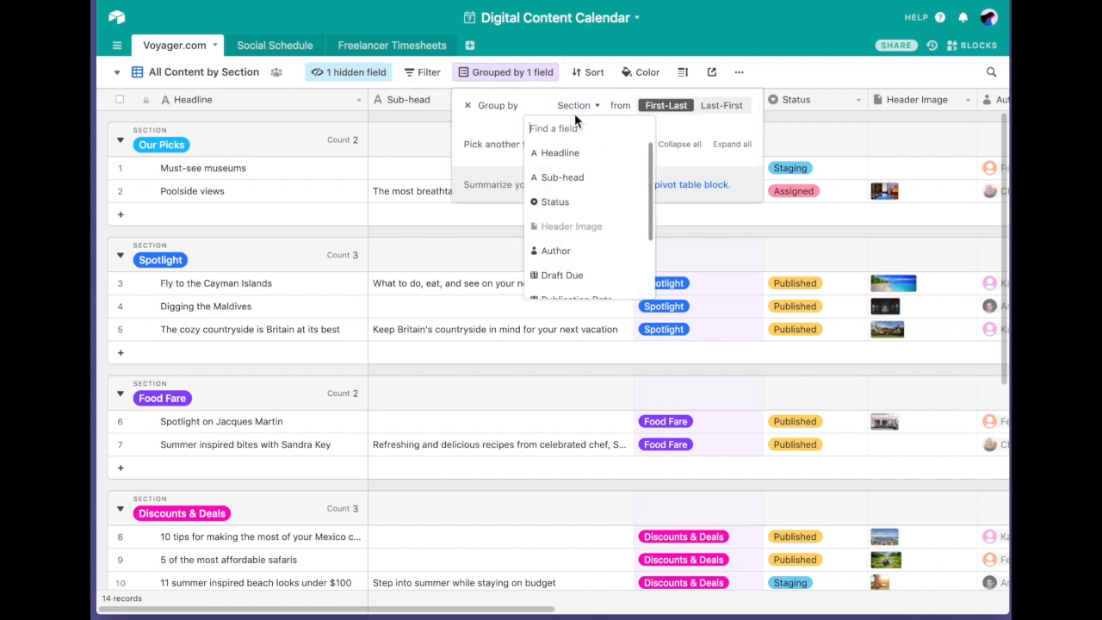
left_click(570, 203)
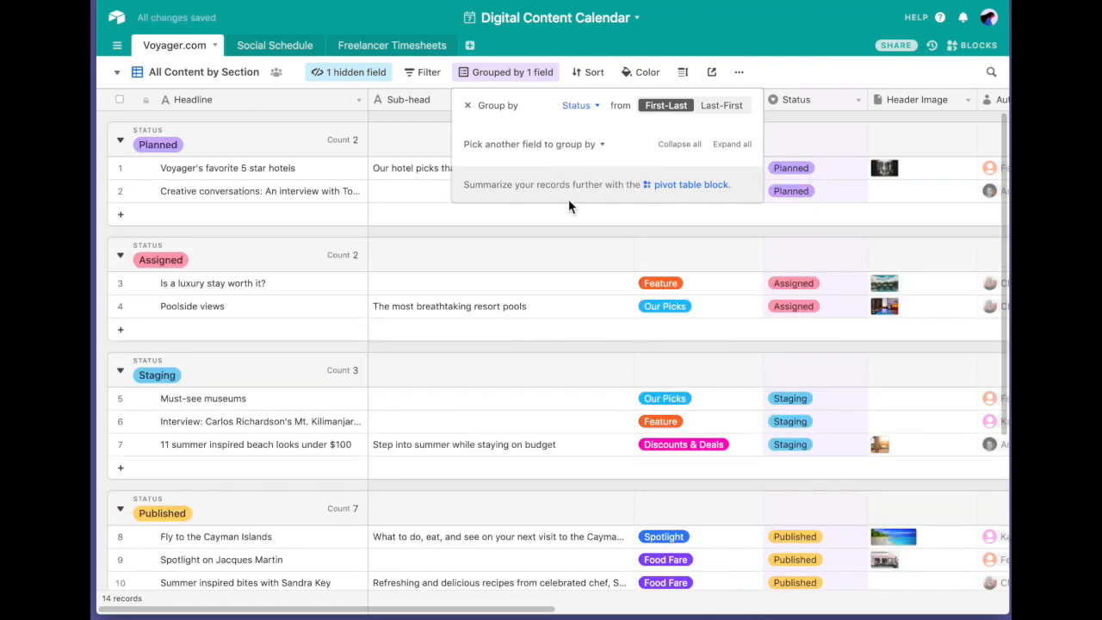
left_click(577, 105)
scroll(575, 223, "down", 1)
left_click(575, 225)
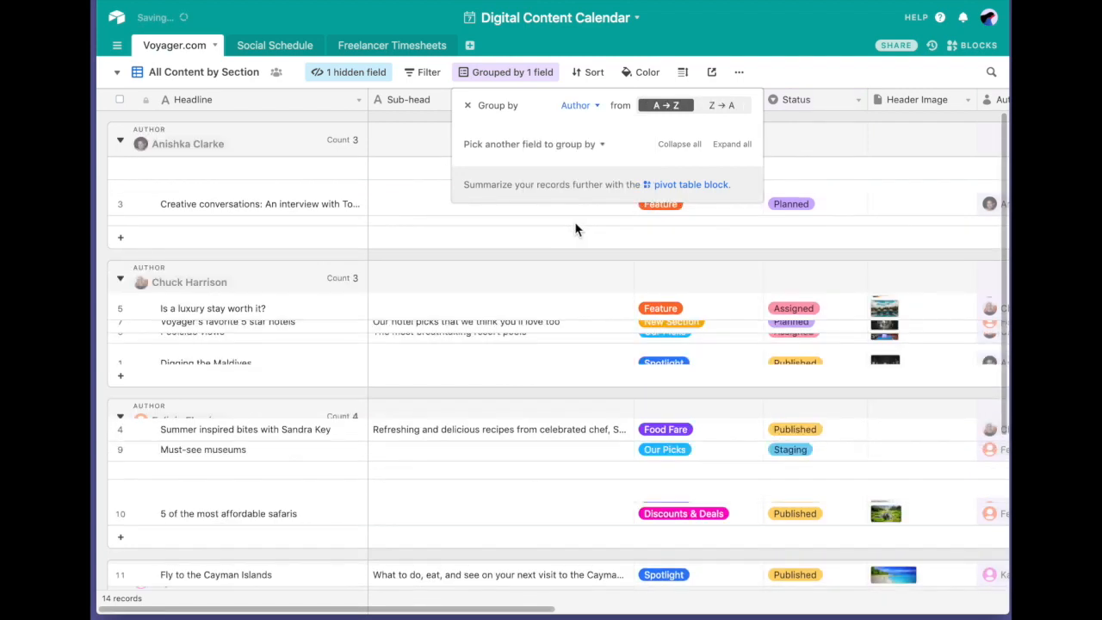
Remove the grouping from the All Content by Section view
left_click(578, 105)
scroll(594, 152, "down", 2)
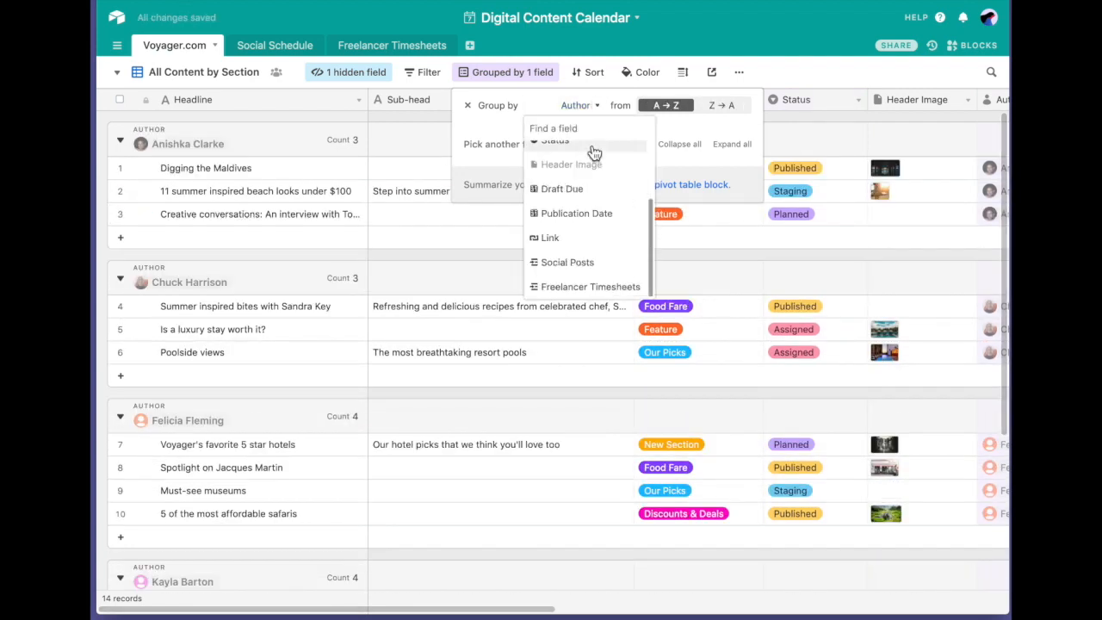
left_click(468, 105)
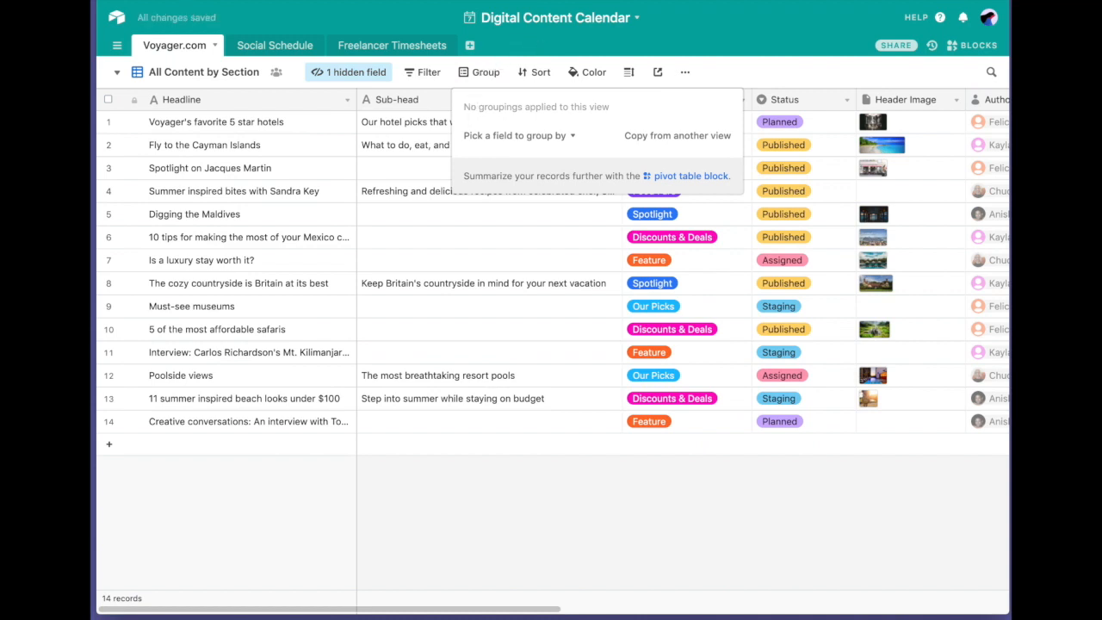
left_click(726, 22)
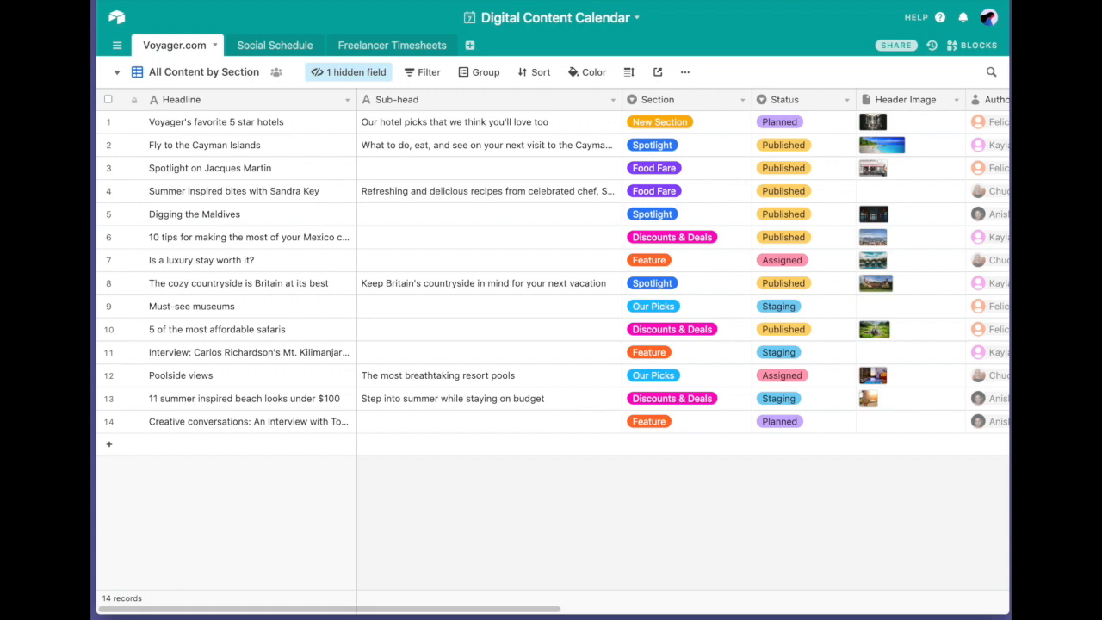
Switch to the Draft/Pub Deadlines calendar view and move the draft deadline of "5 of the most affordable safaris" to June 1, 2017
left_click(124, 79)
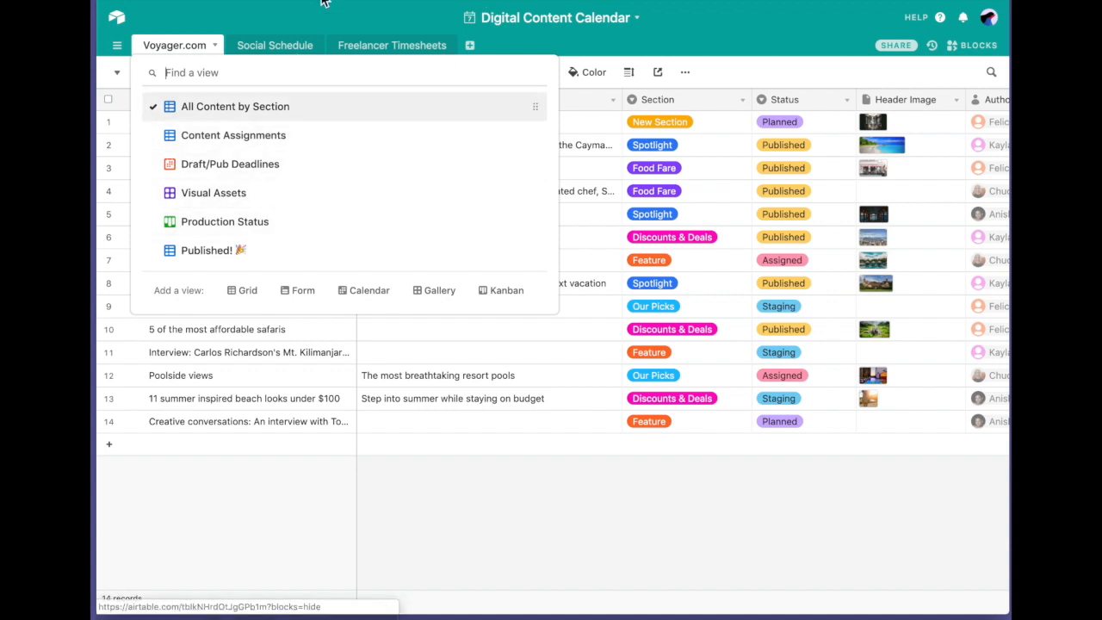
left_click(254, 168)
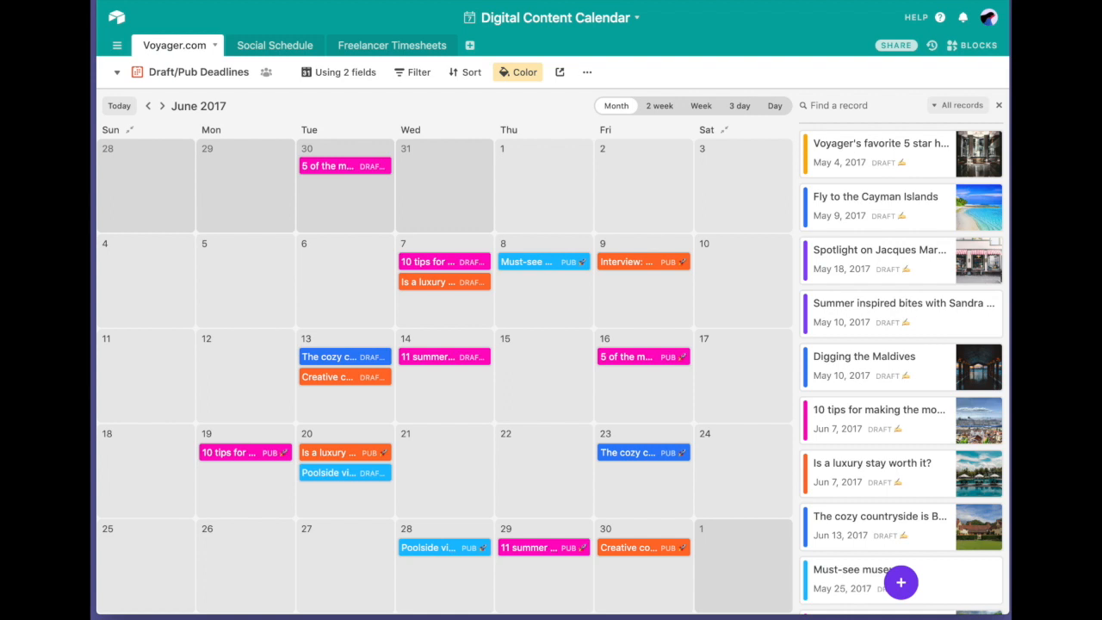
left_click_drag(335, 177, 556, 176)
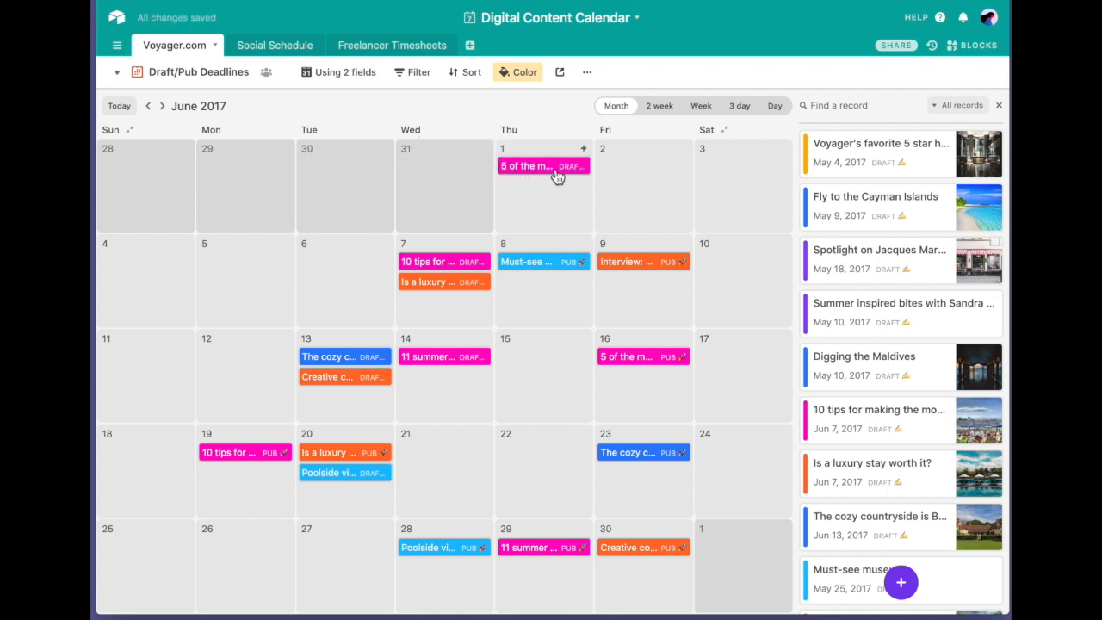
Expand the "5 of the most affordable safaris" record from the calendar, review its Draft Due field and activity, and close it
left_click(556, 176)
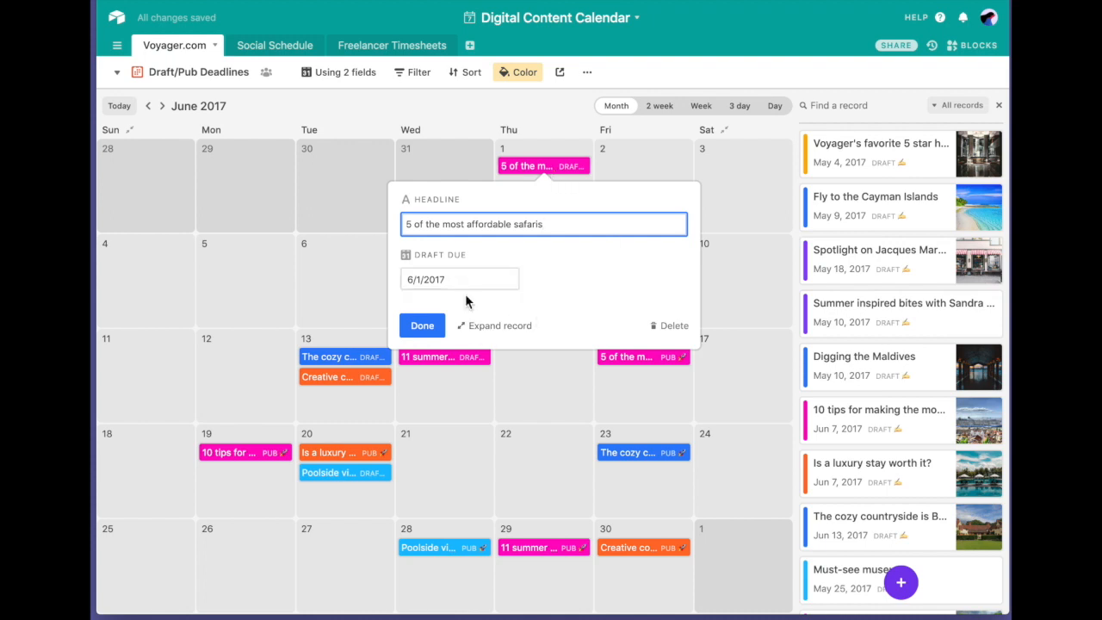
left_click(474, 334)
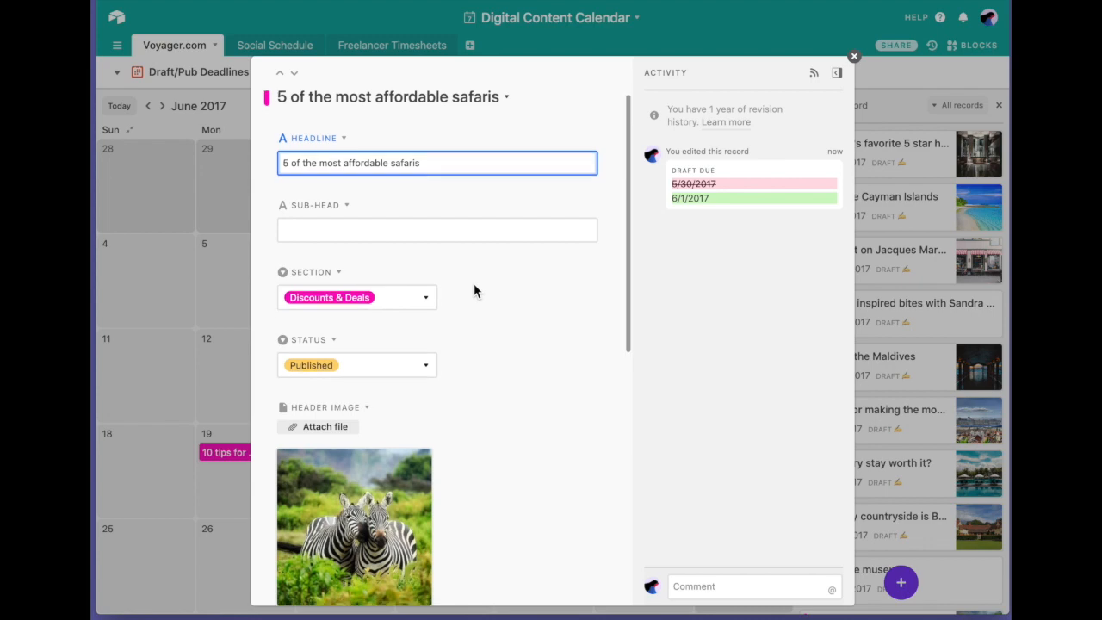
scroll(474, 290, "down", 5)
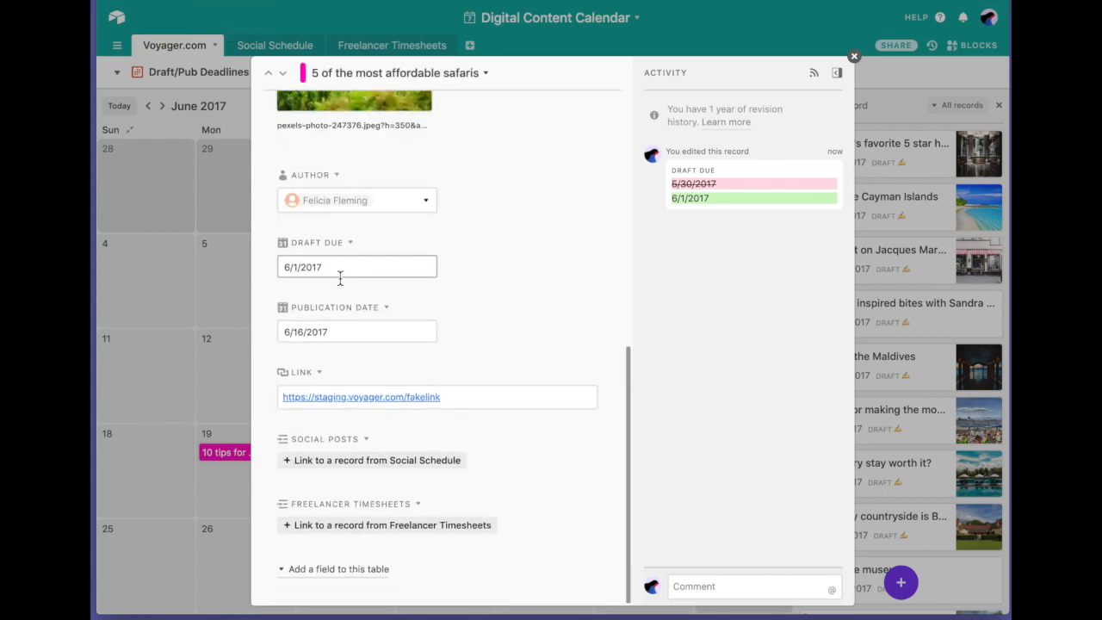
left_click(182, 73)
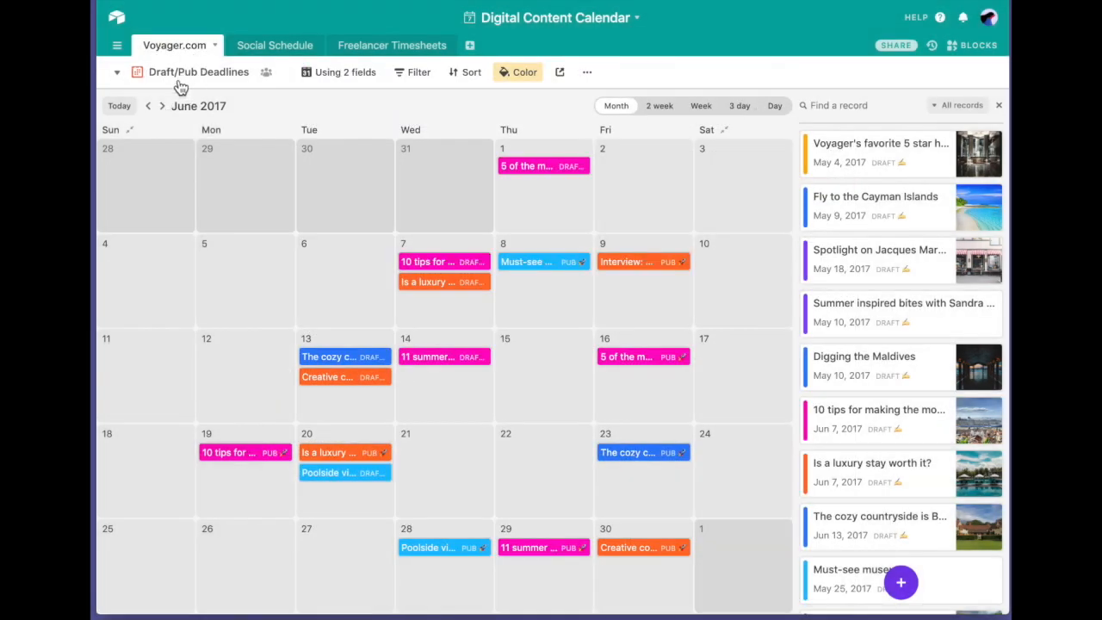
Return to the All Content by Section view and check the Draft Due date of "5 of the most affordable safaris"
left_click(181, 78)
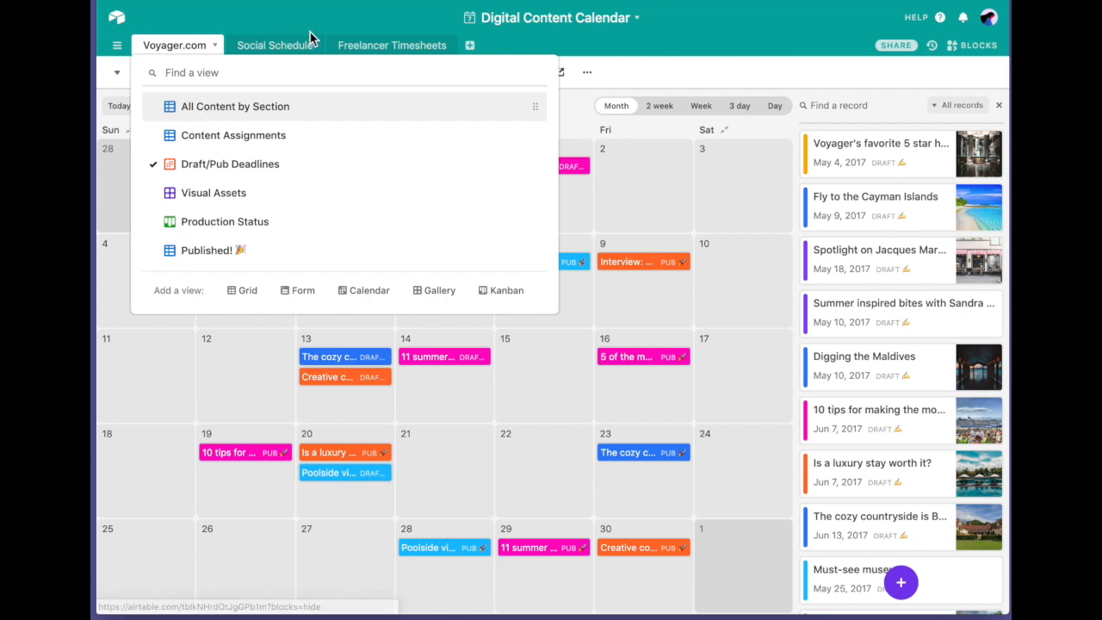
left_click(570, 168)
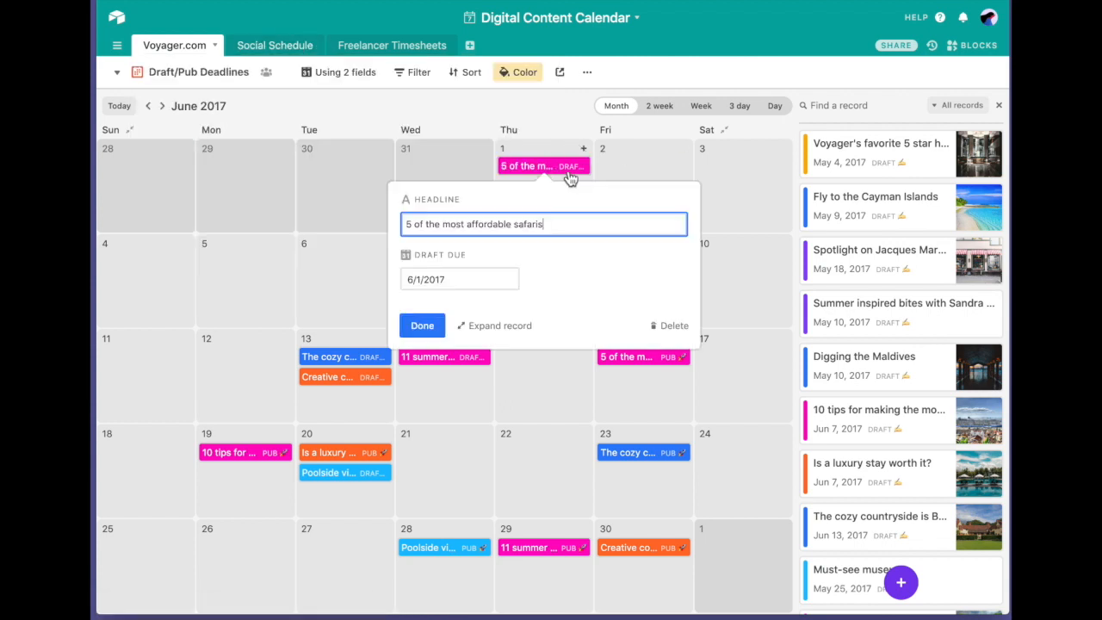
left_click(198, 82)
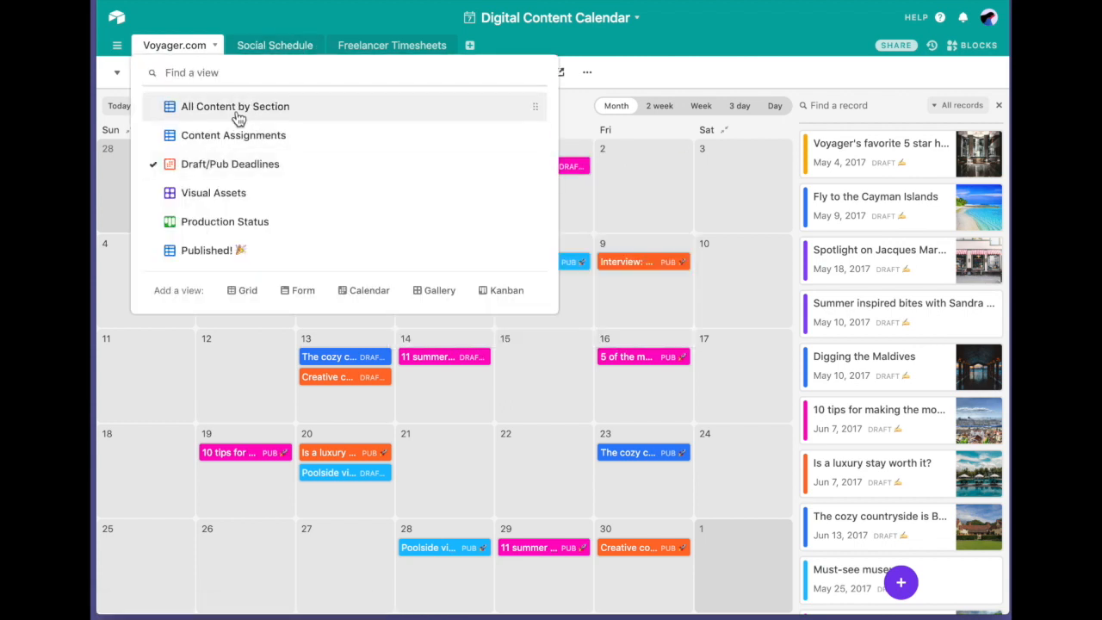
left_click(237, 111)
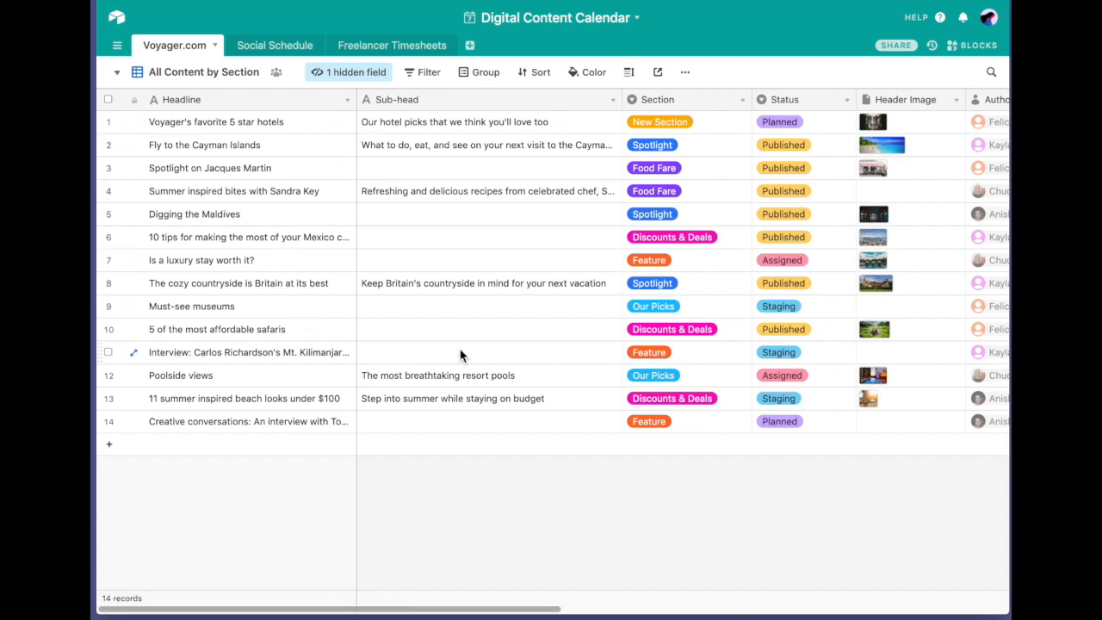
scroll(469, 355, "right", 5)
left_click(682, 336)
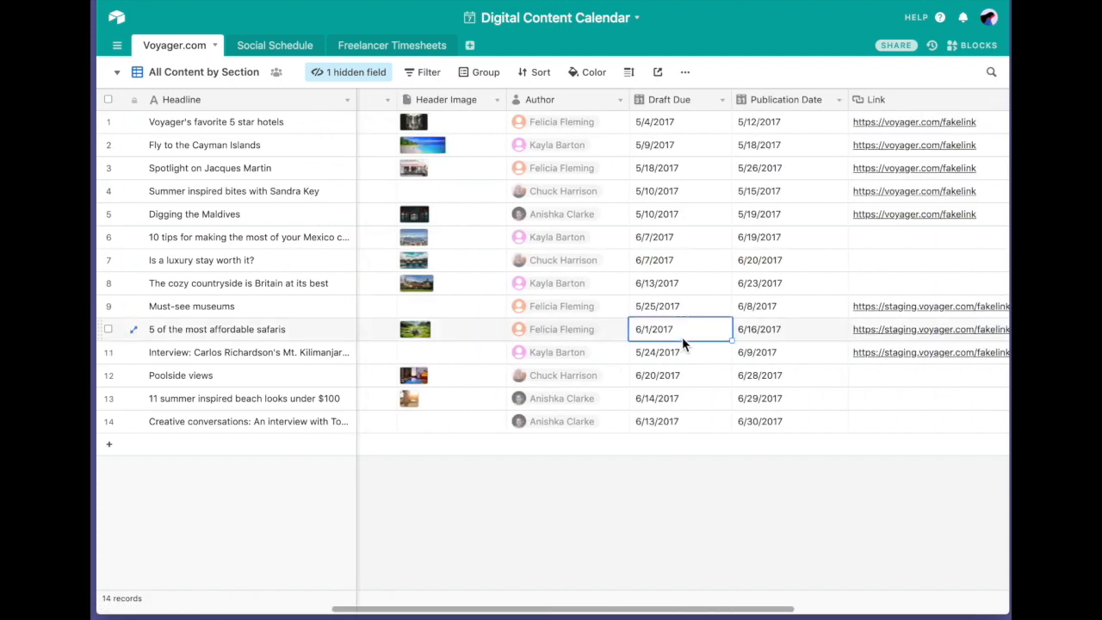
scroll(516, 216, "left", 5)
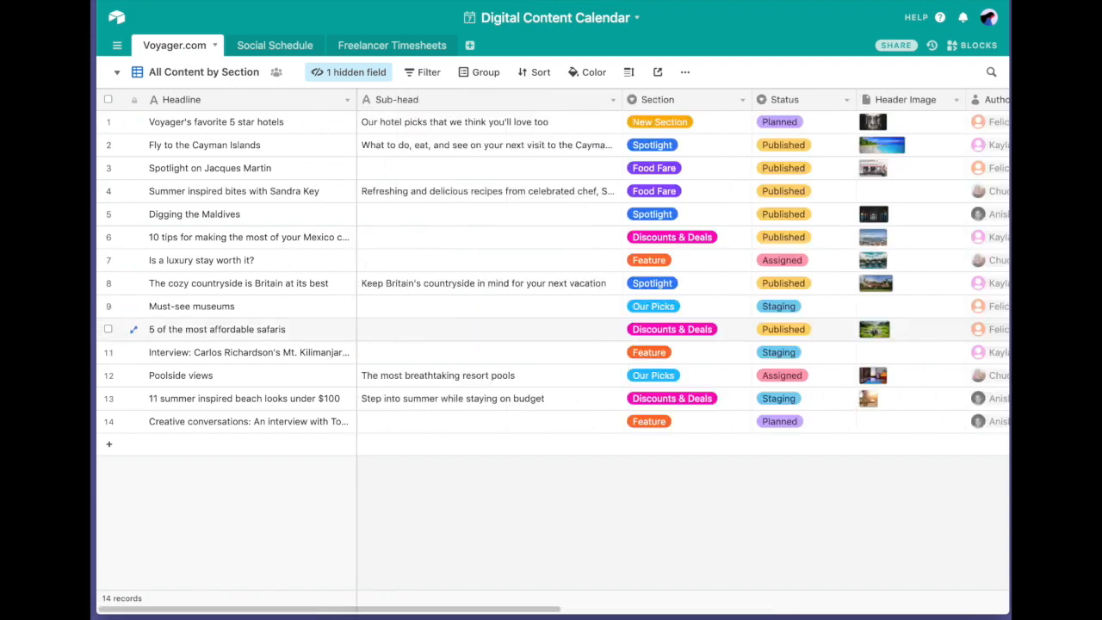
Switch to the Published! view, examine its filter condition and leave it as it is
left_click(217, 74)
left_click(204, 252)
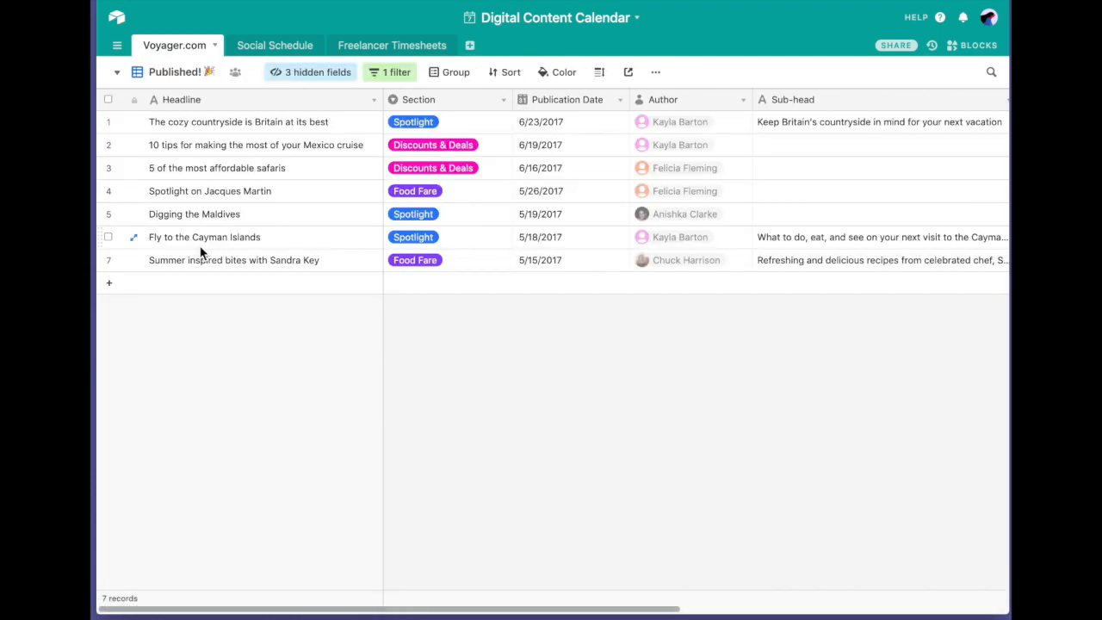
left_click(394, 74)
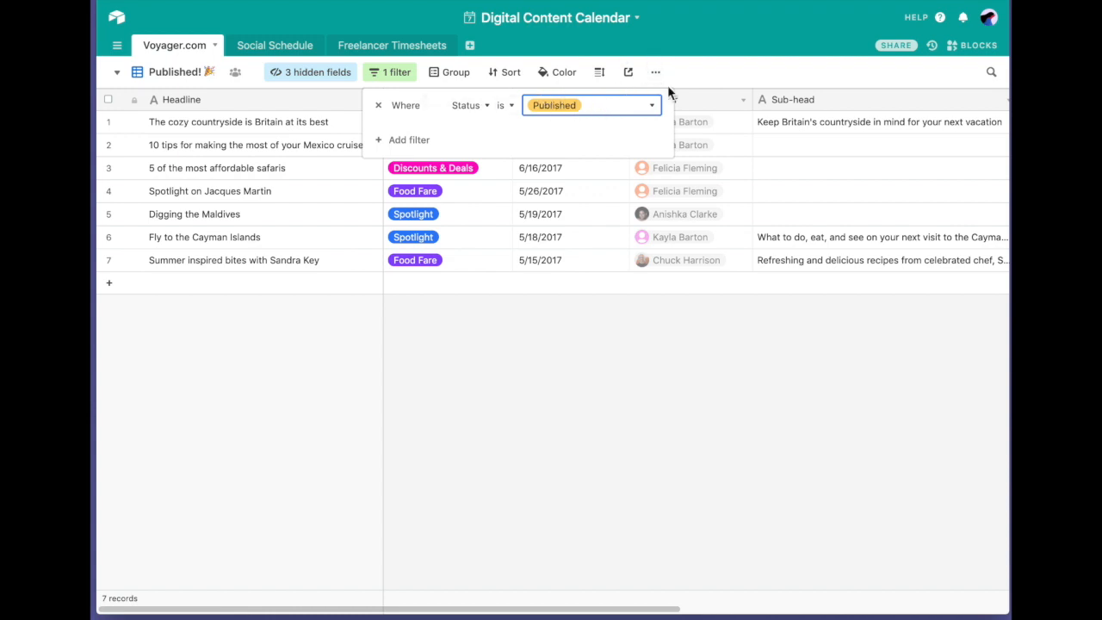
left_click(718, 67)
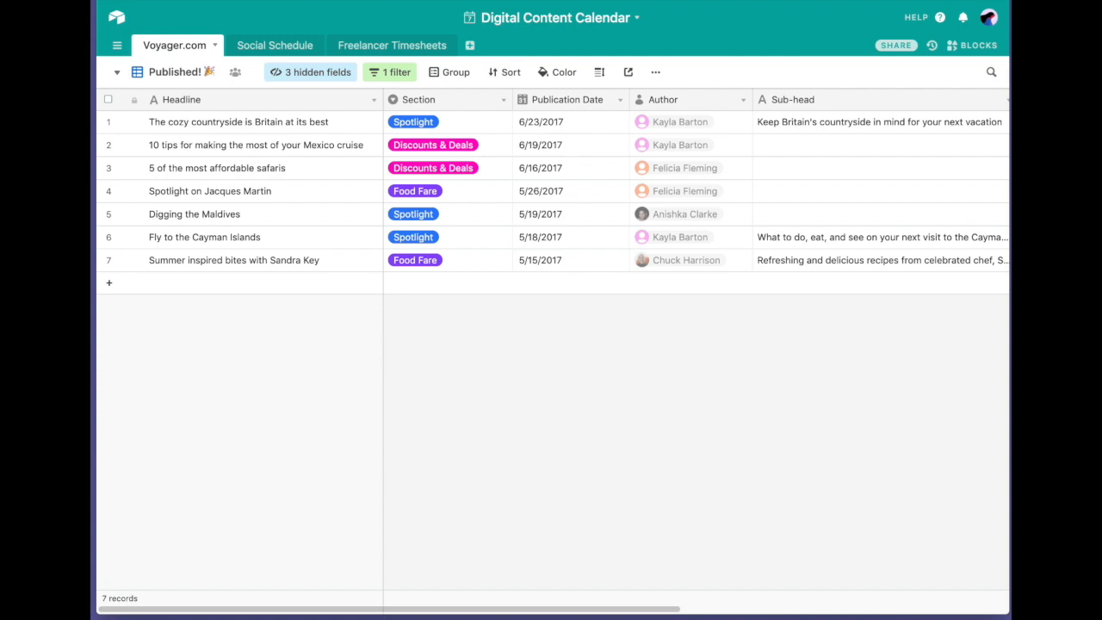
left_click(179, 74)
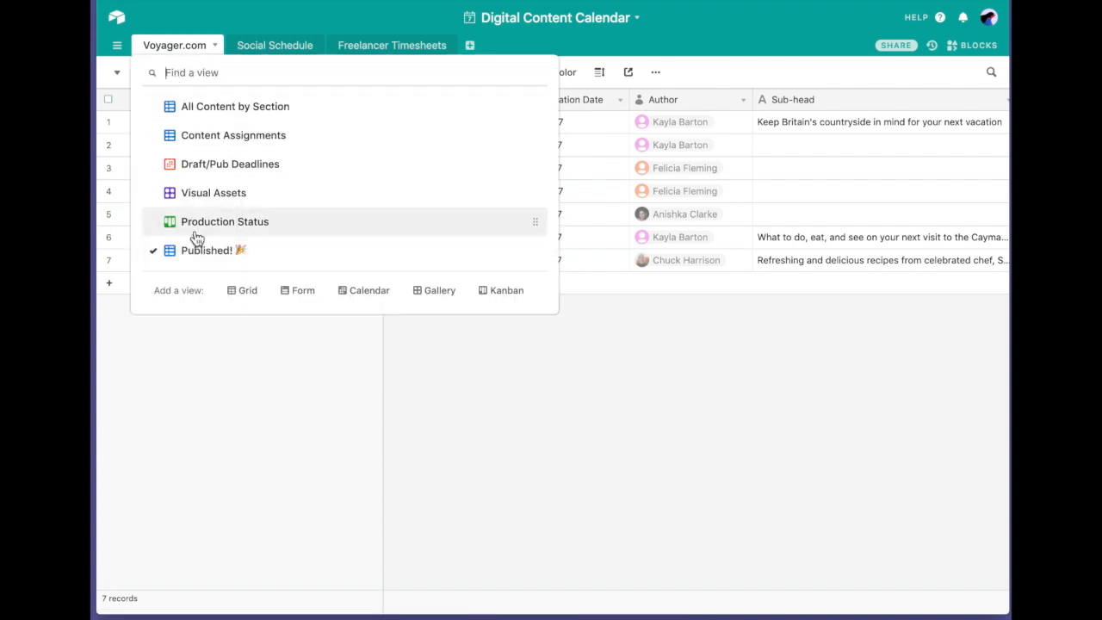
left_click(198, 251)
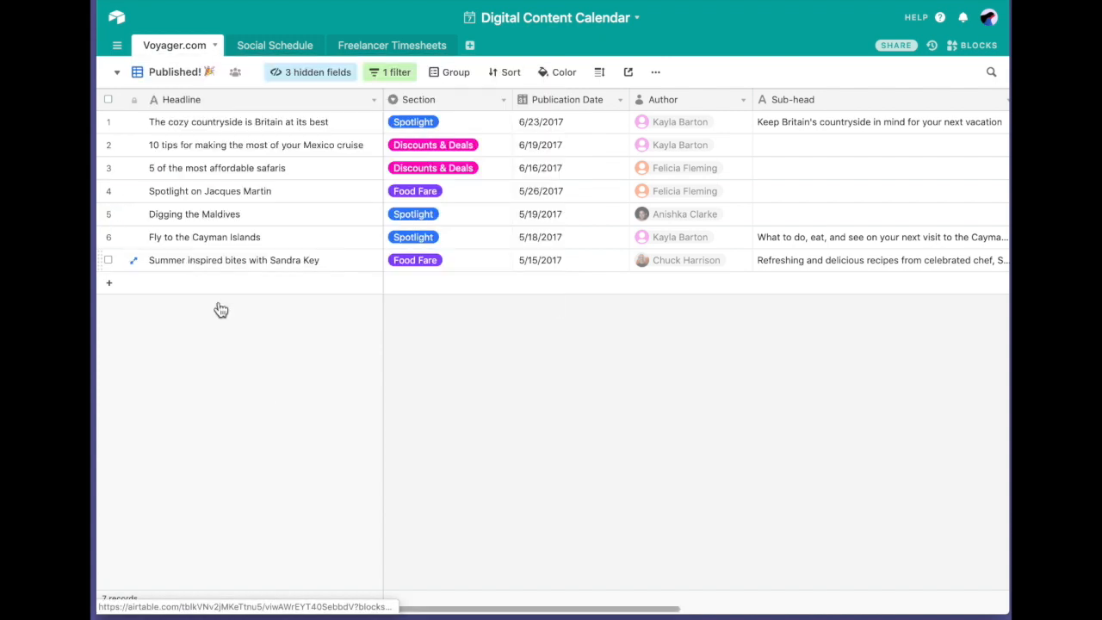
left_click(413, 73)
left_click(178, 74)
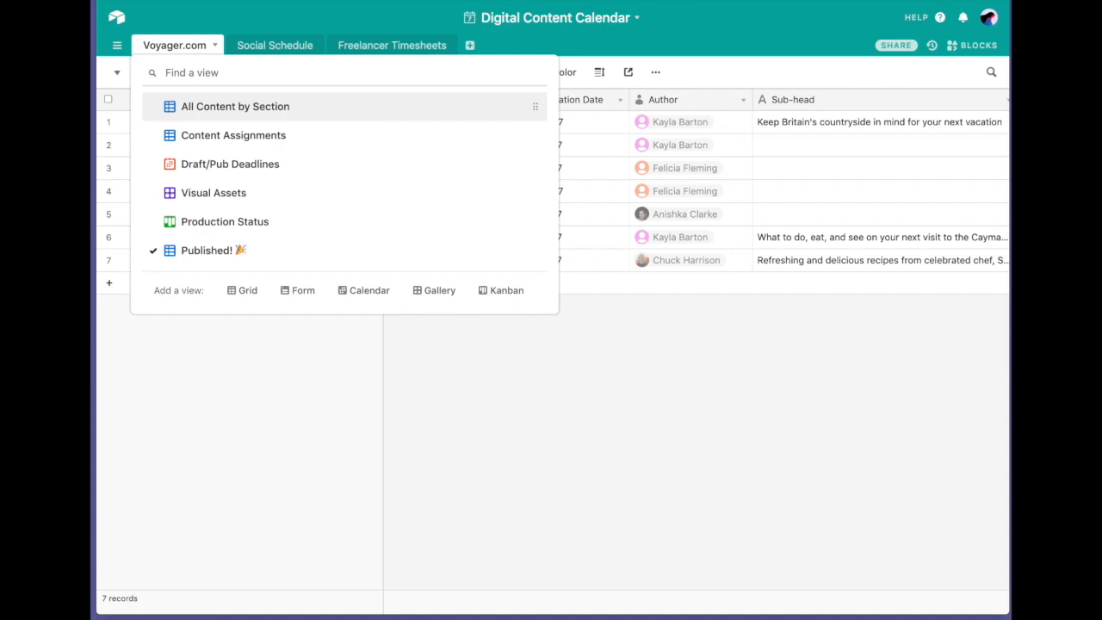
left_click(337, 28)
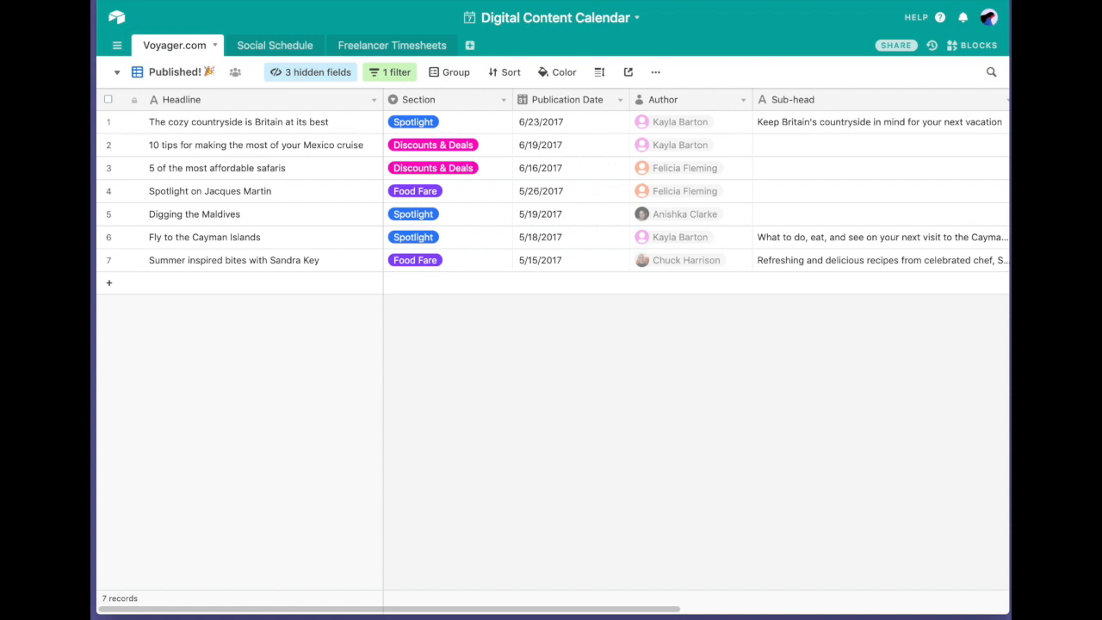
left_click(118, 73)
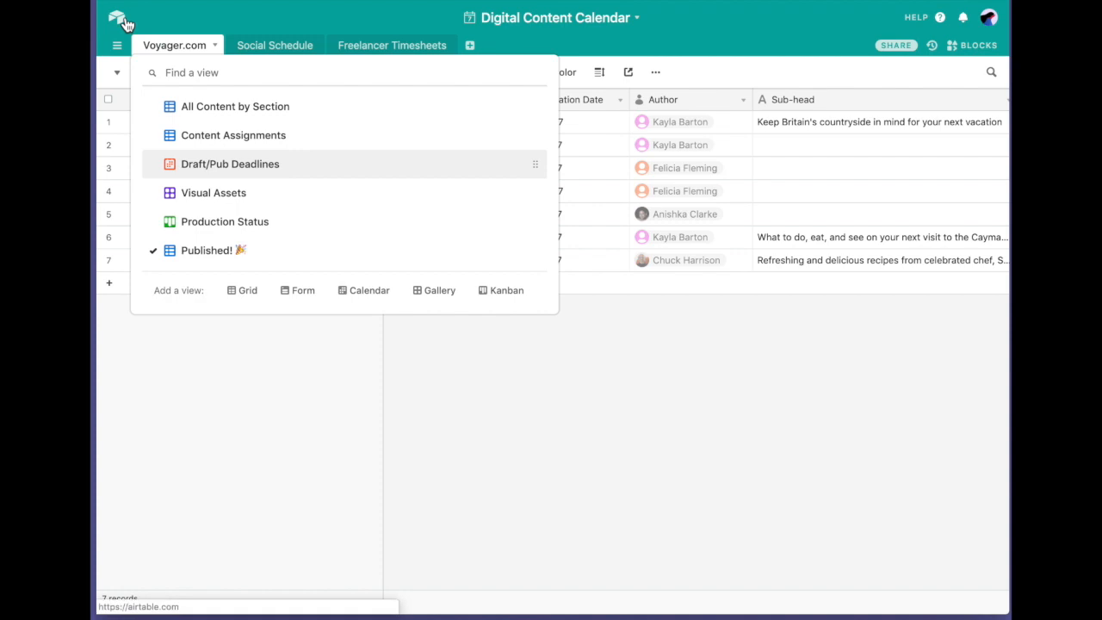
Show the blocks dashboard beside the table, widen it and read through the Description block
left_click(972, 47)
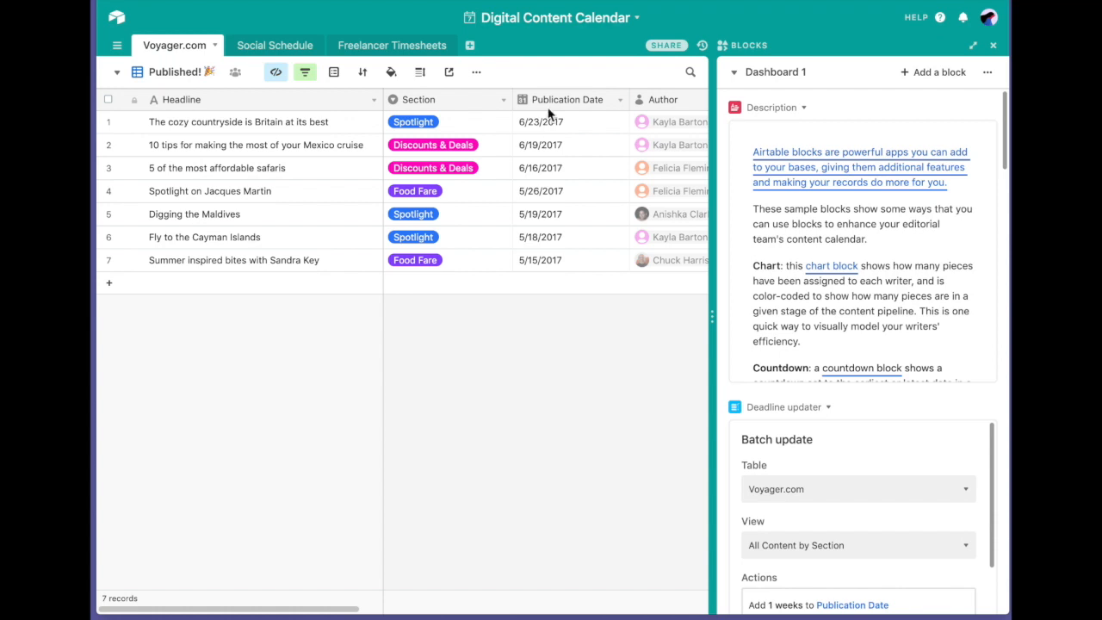
left_click_drag(716, 315, 426, 321)
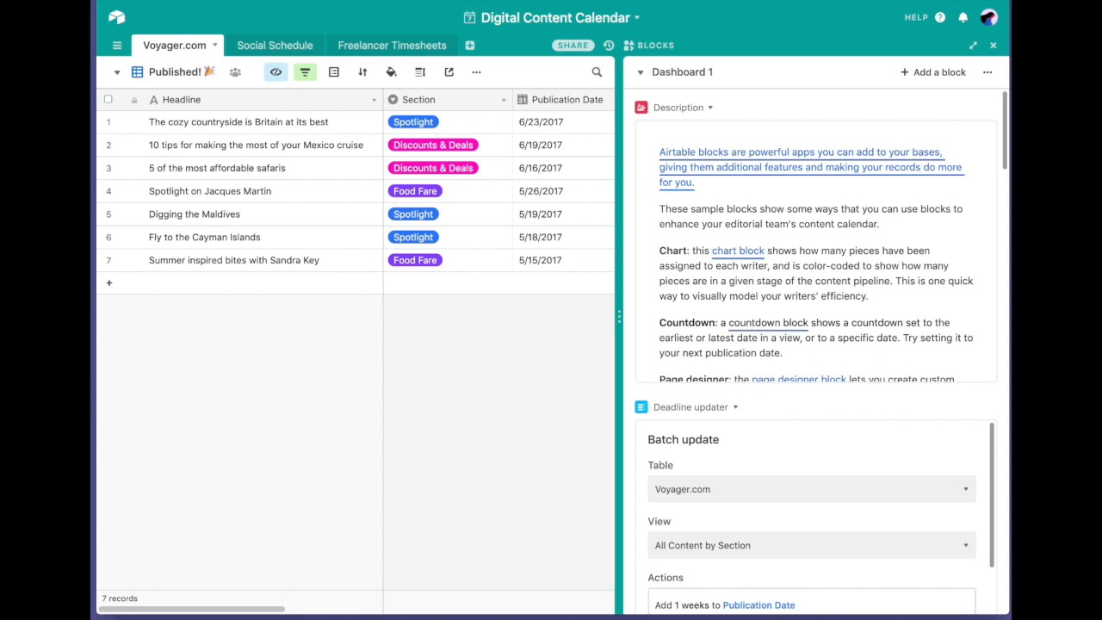
scroll(977, 248, "down", 8)
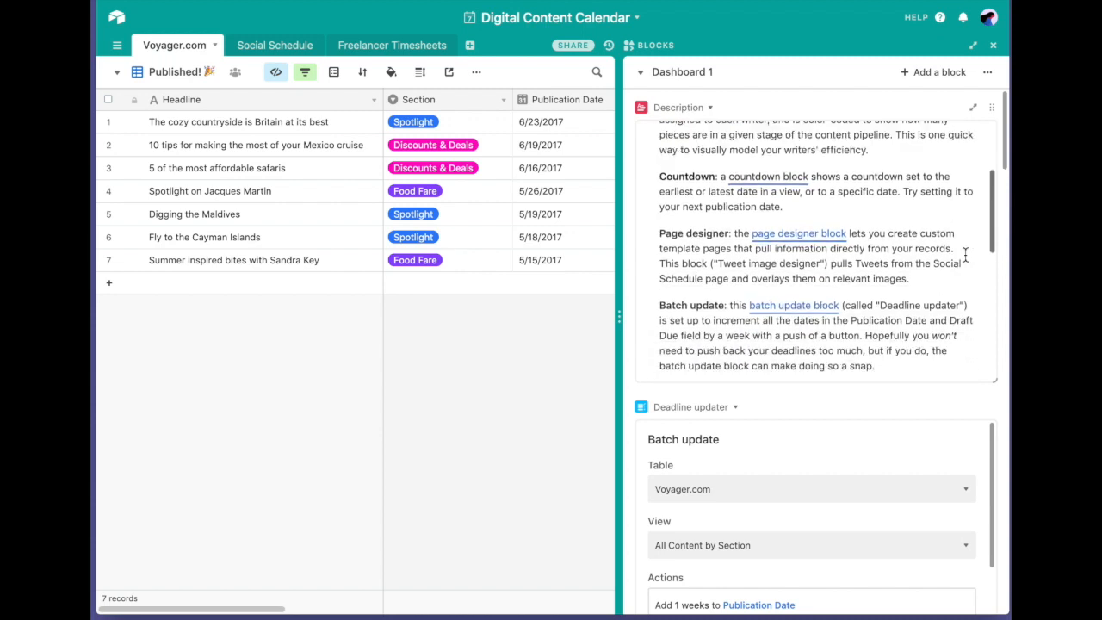
scroll(965, 254, "down", 3)
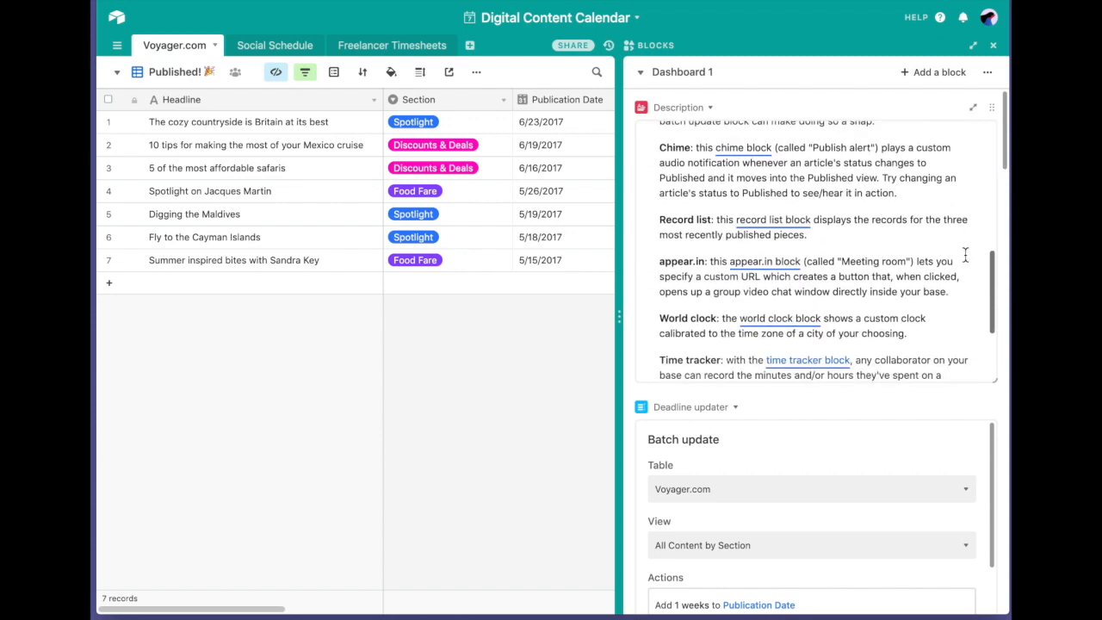
Enlarge the Writer pipelines chart block, review its chart settings, and close it without changing anything
scroll(943, 407, "down", 5)
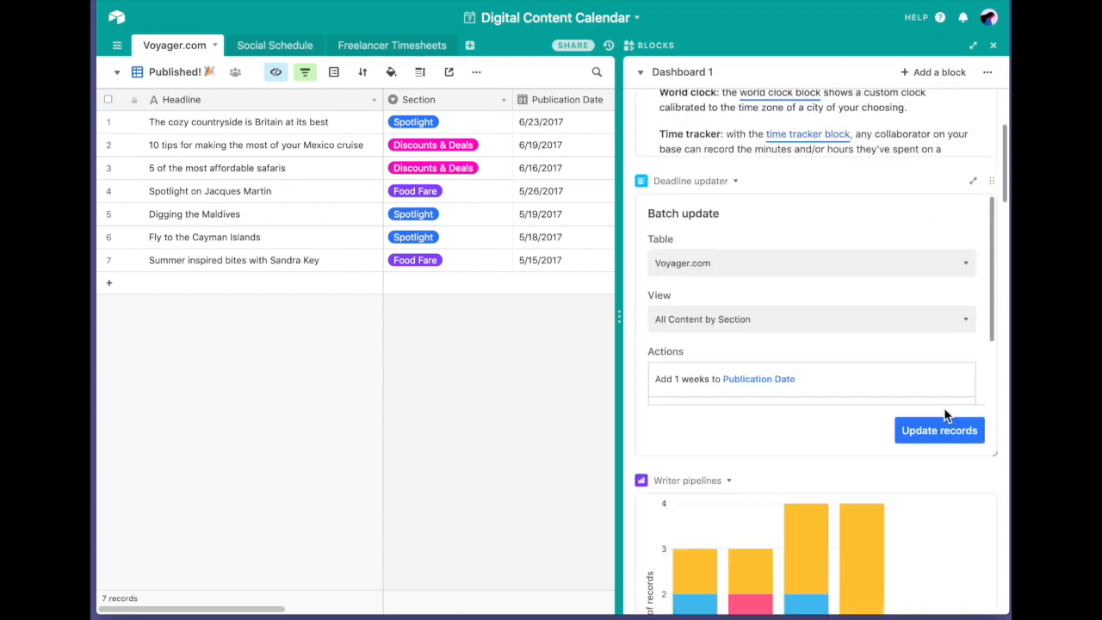
scroll(943, 413, "down", 2)
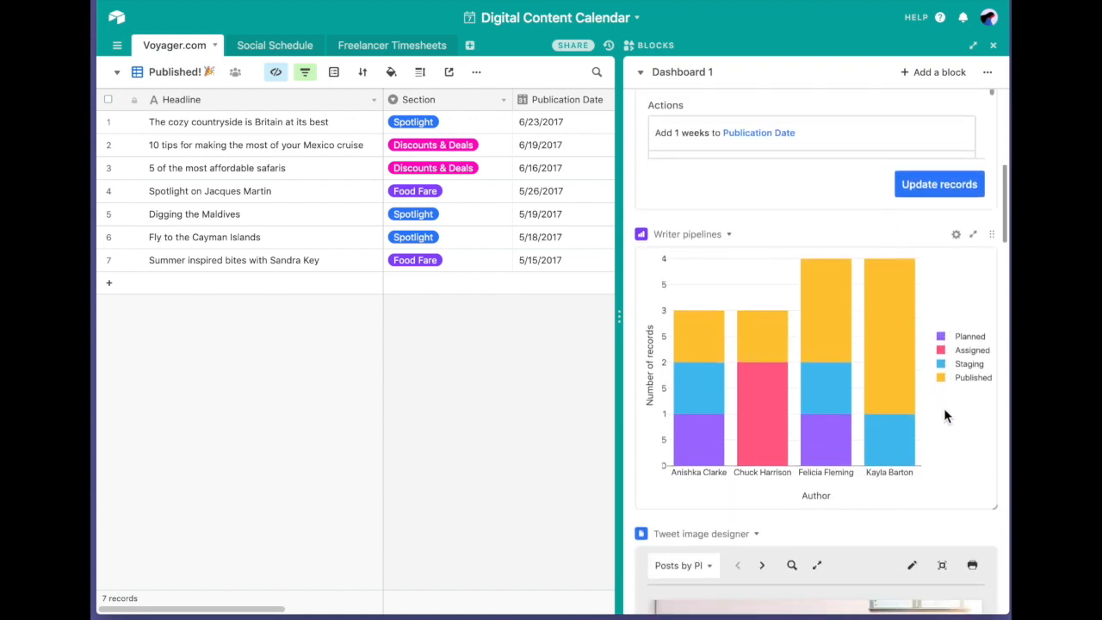
left_click(975, 240)
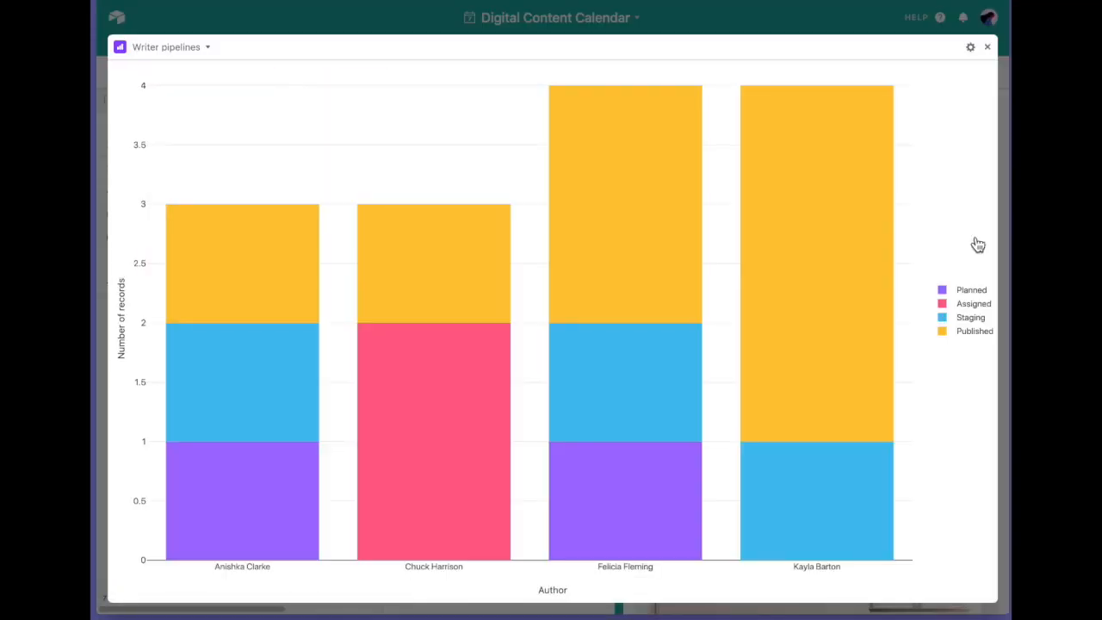
left_click(971, 50)
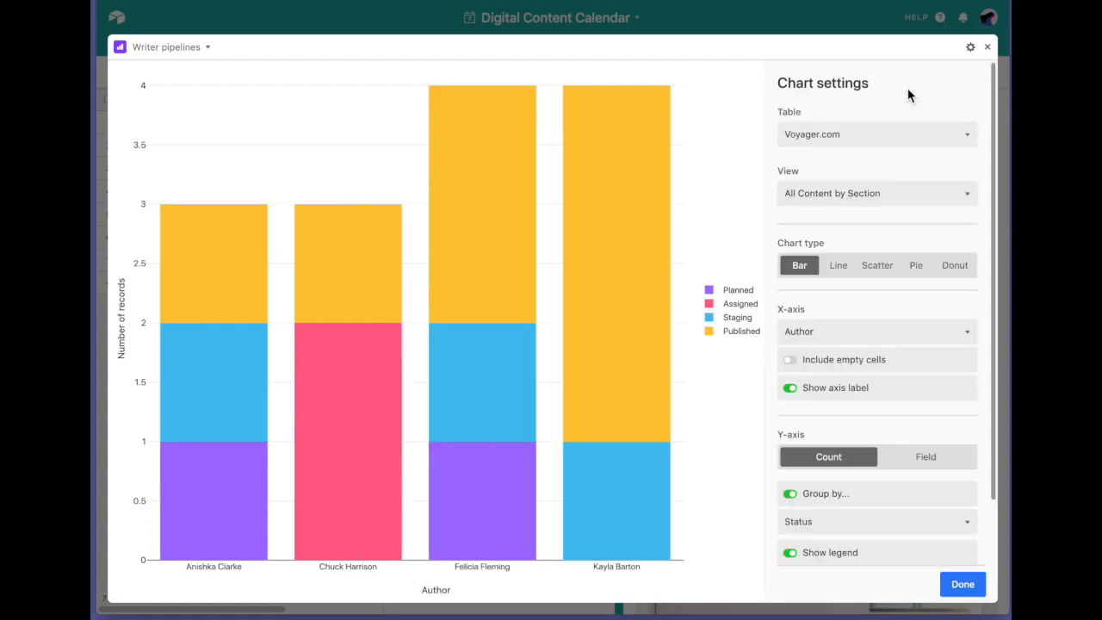
left_click(987, 46)
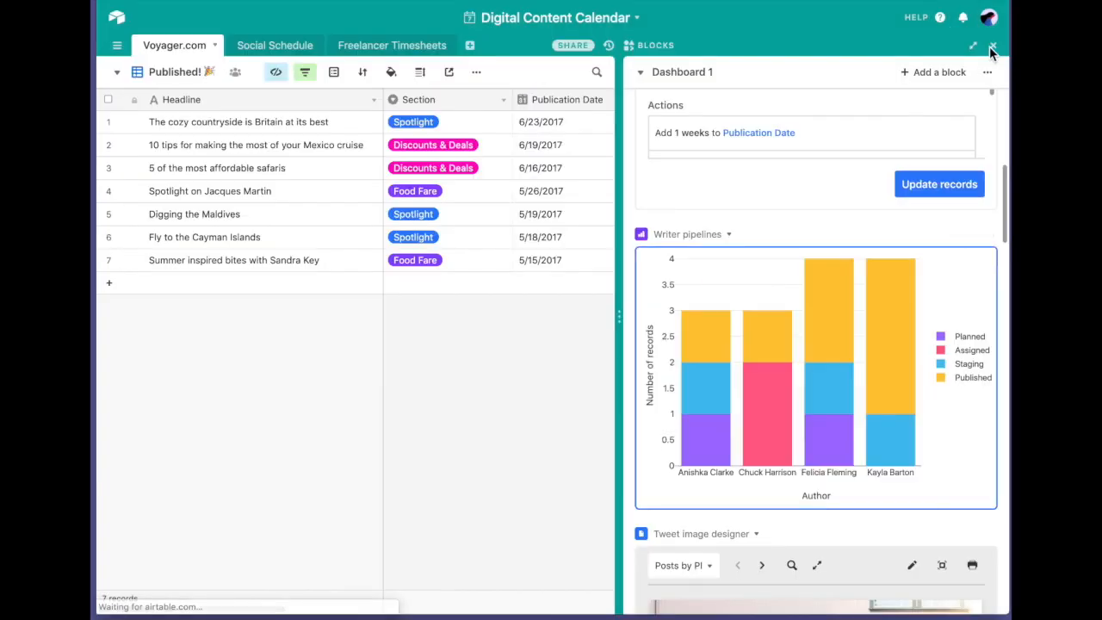
Browse the catalogue of blocks that can be added, view the Search block's description and preview images, and close the catalogue
left_click(954, 76)
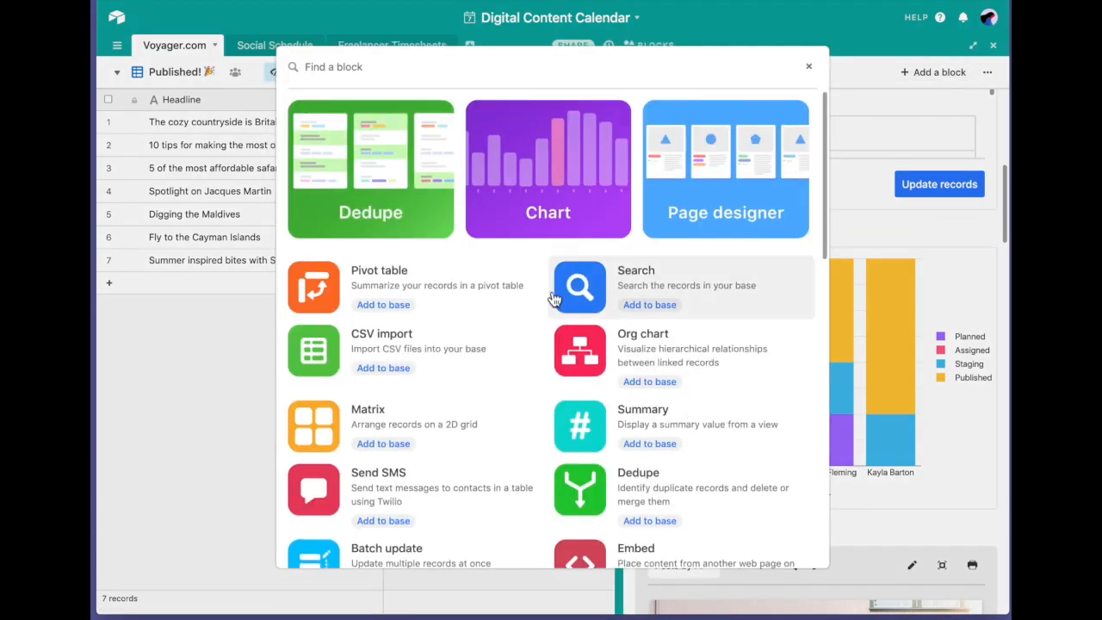
scroll(555, 298, "down", 3)
scroll(556, 299, "down", 10)
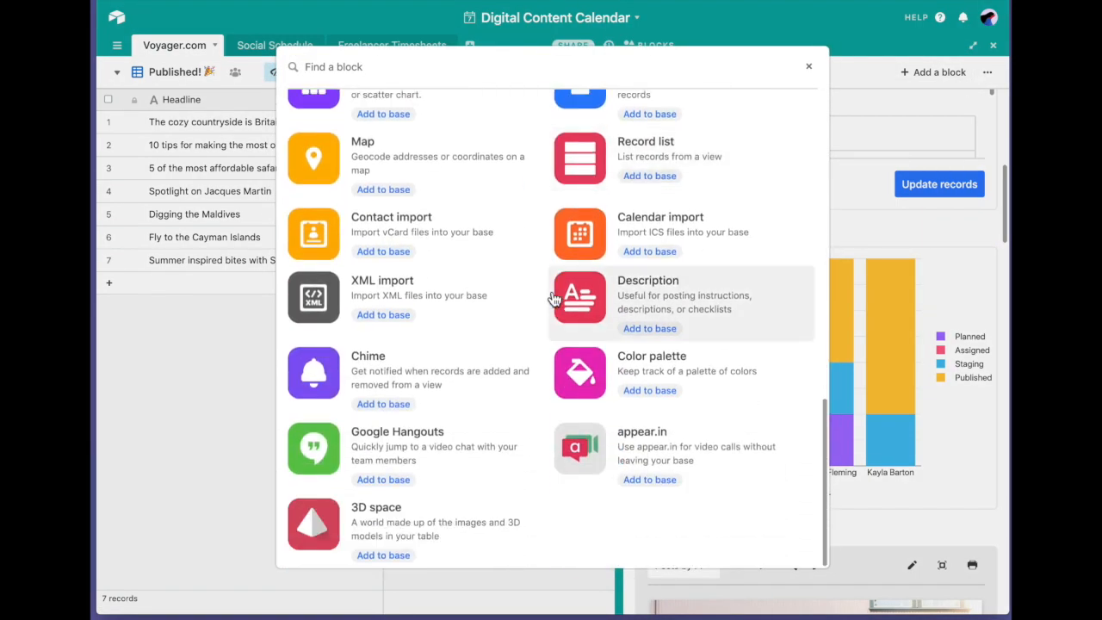
scroll(555, 299, "up", 10)
scroll(555, 299, "up", 5)
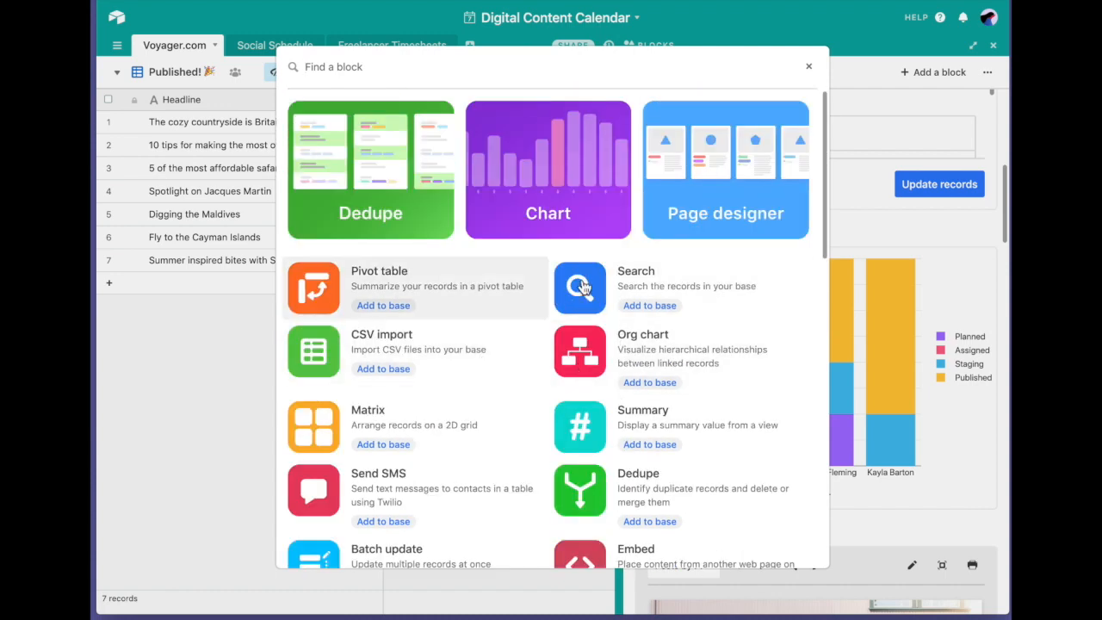
left_click(585, 289)
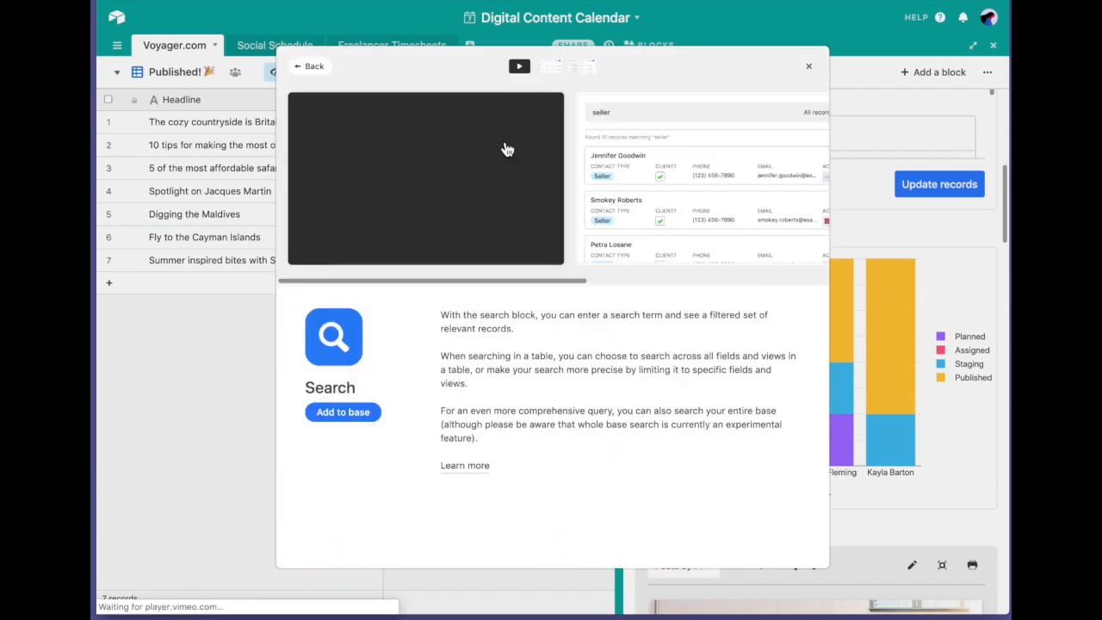
left_click_drag(501, 283, 750, 287)
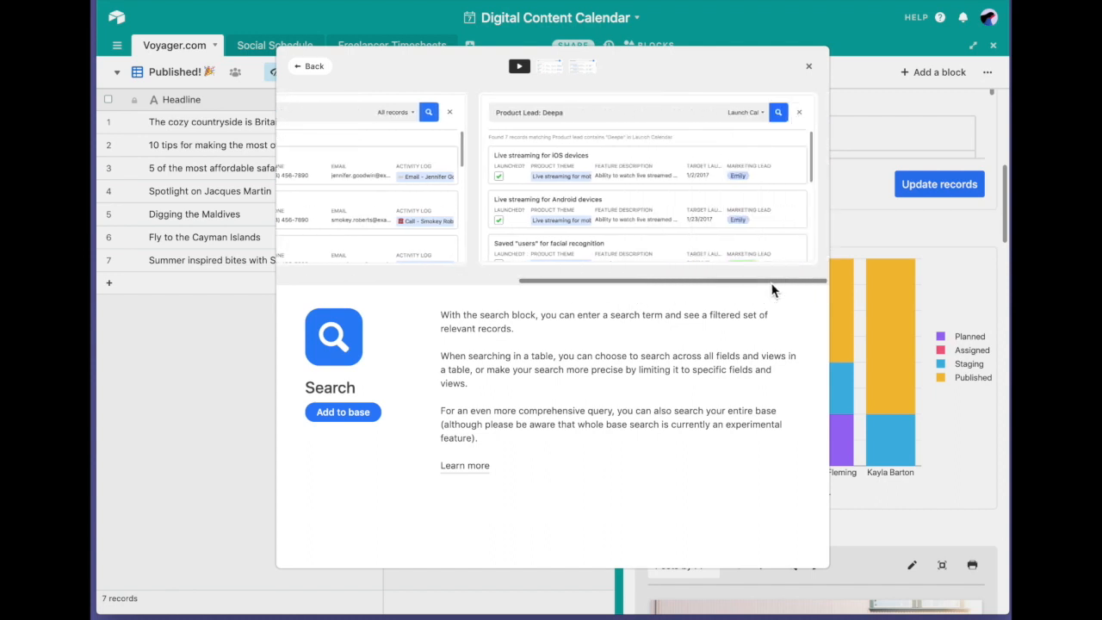
left_click(808, 65)
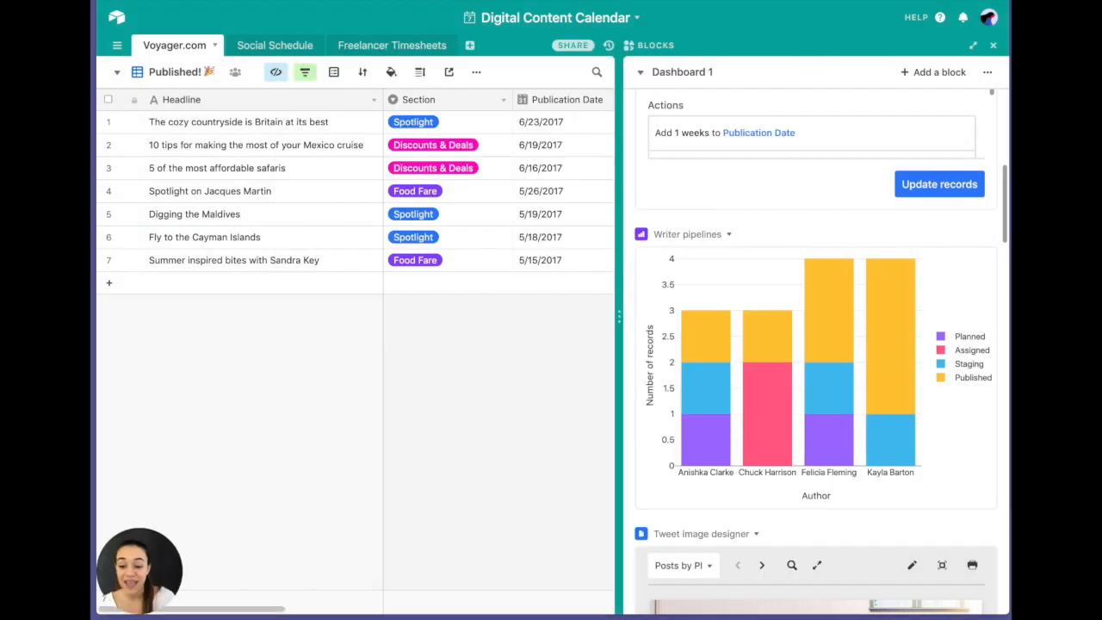